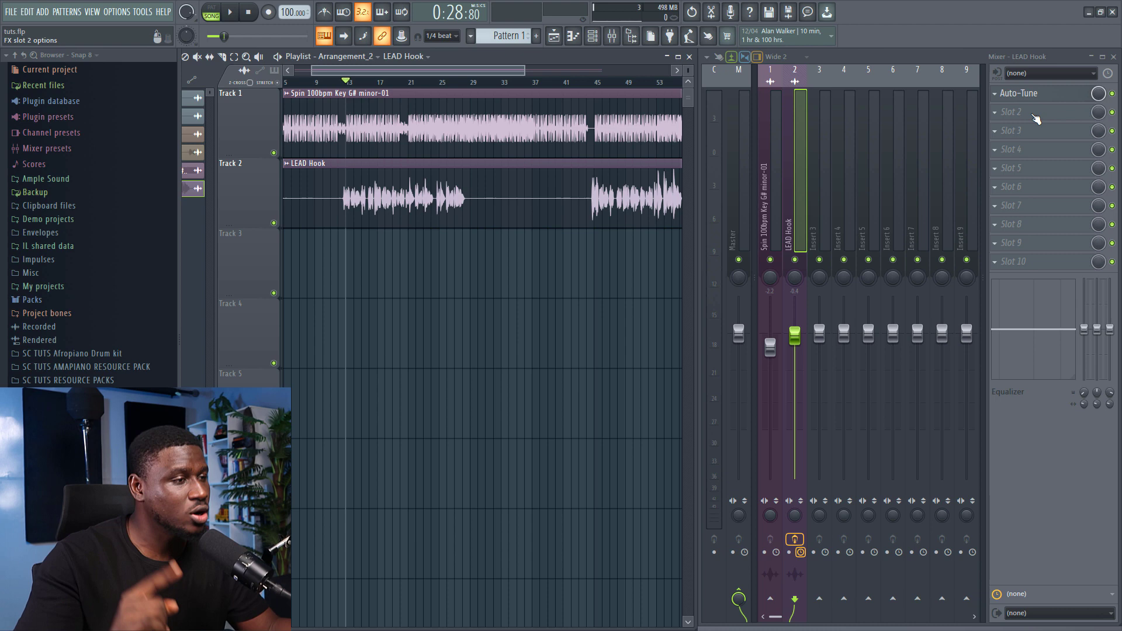
- Load Fruity Parametric EQ 2 into slot 2 after Auto-Tune and audition the vocal
click(1034, 117)
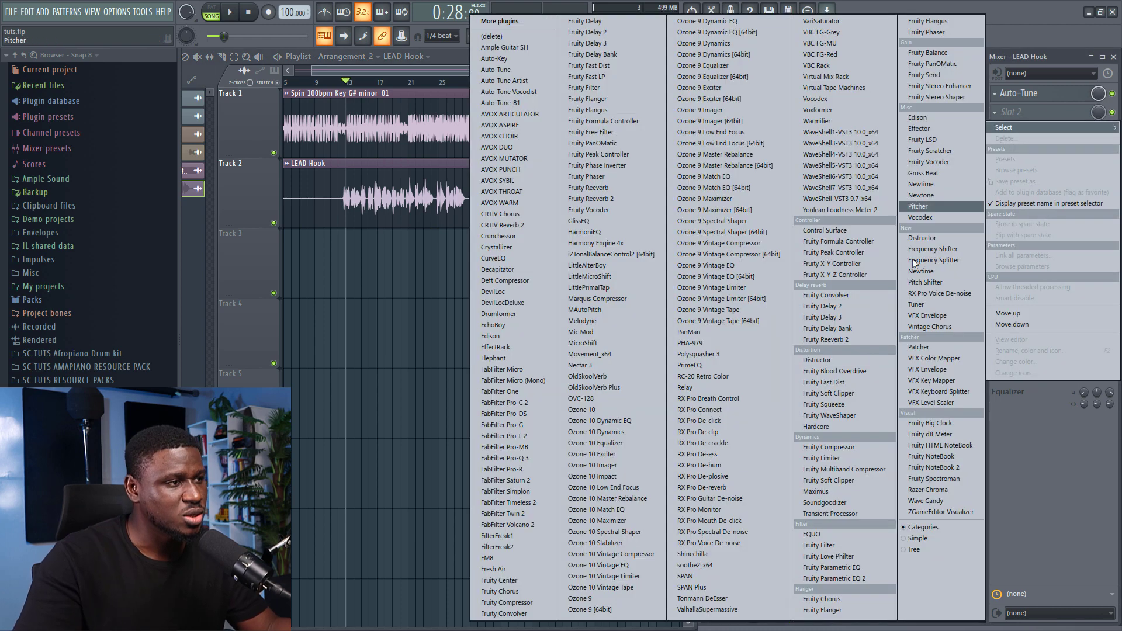
click(856, 578)
drag(405, 220, 497, 244)
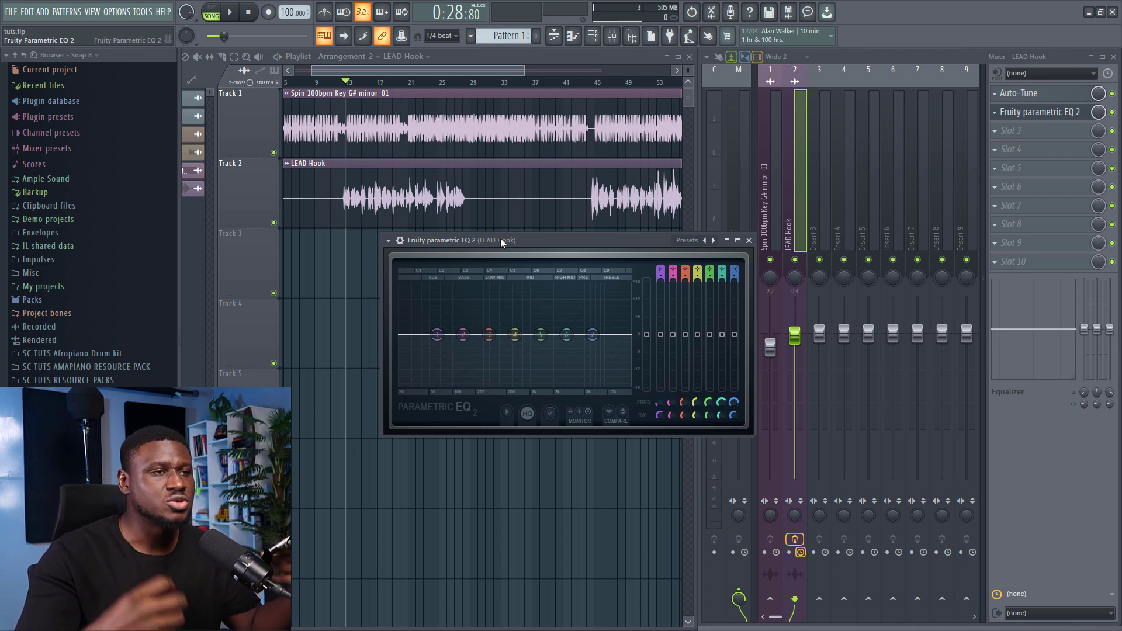
key(space)
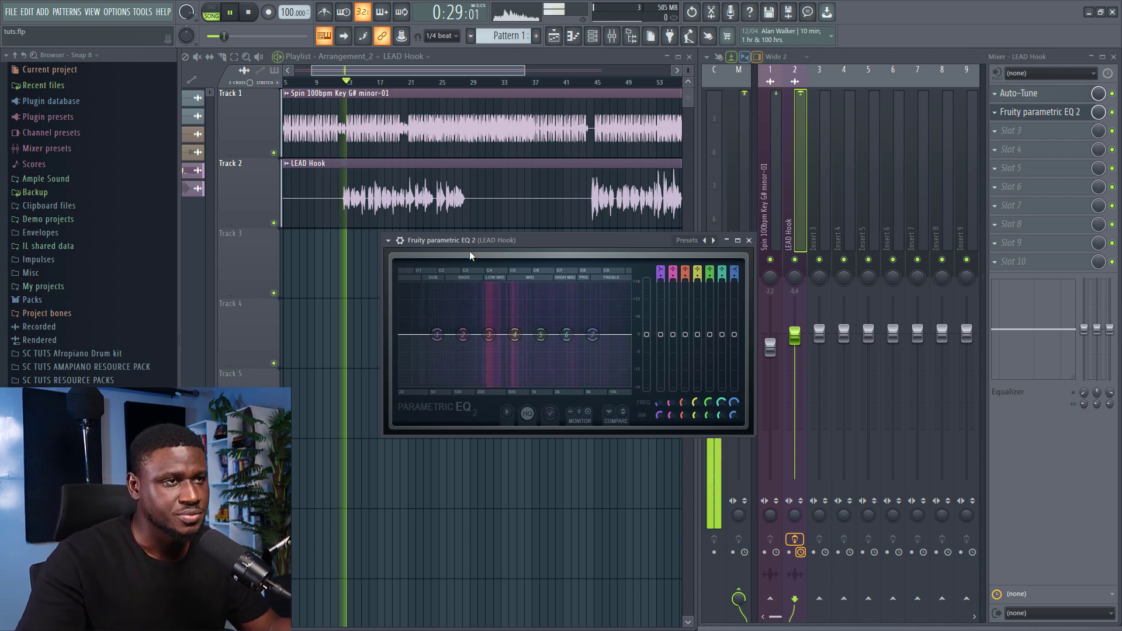
- Make EQ band 1 a high-pass filter cutting below about 150 Hz
key(space)
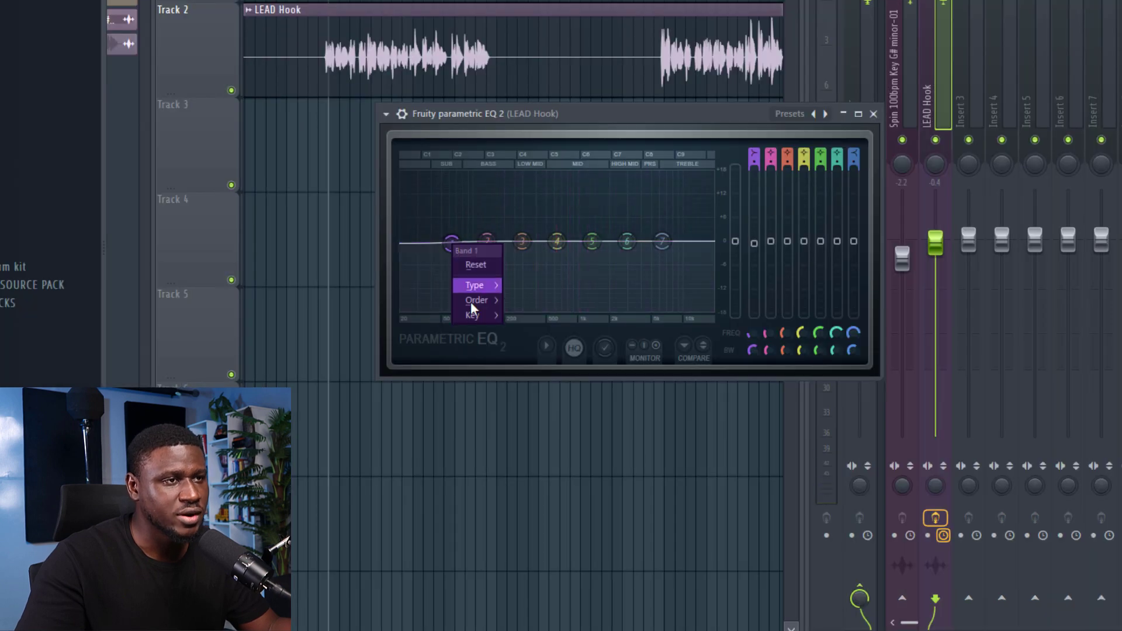
mouse_move(476, 300)
click(514, 343)
right_click(451, 242)
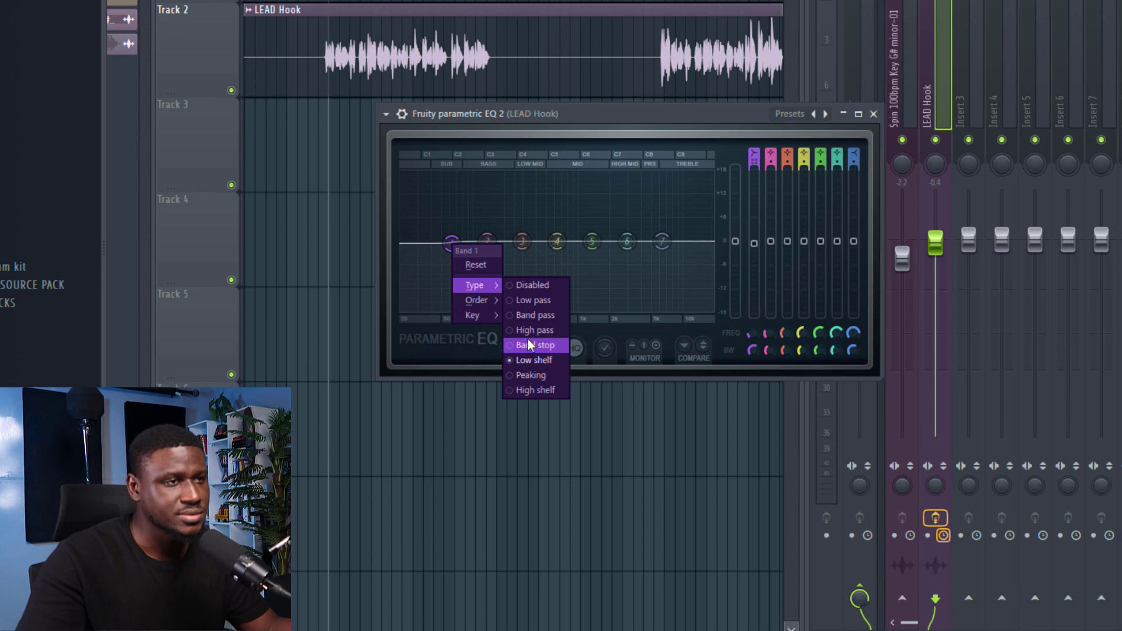
click(527, 330)
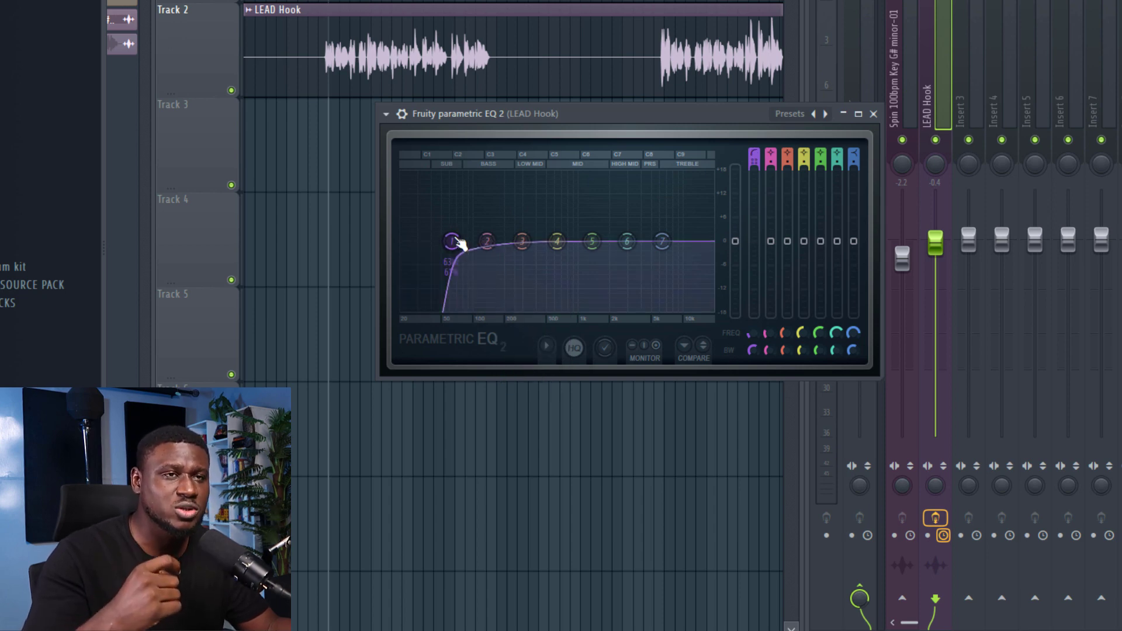
drag(455, 239, 522, 248)
key(space)
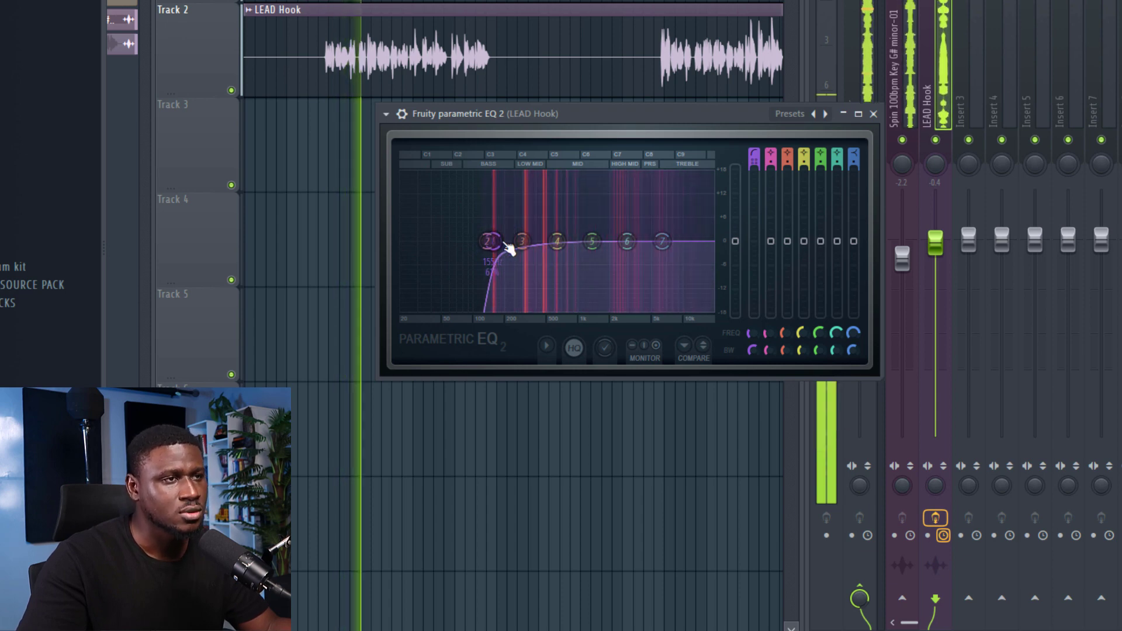
- Boost EQ band 5 heavily and sweep it during playback to find problem frequencies
key(space)
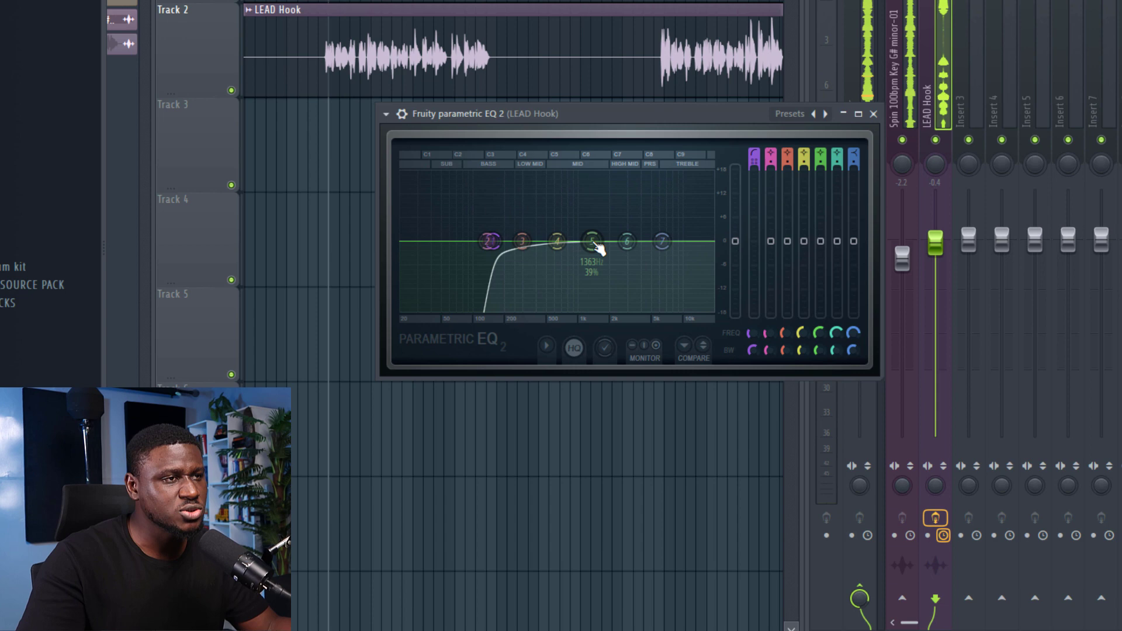
drag(598, 247, 596, 239)
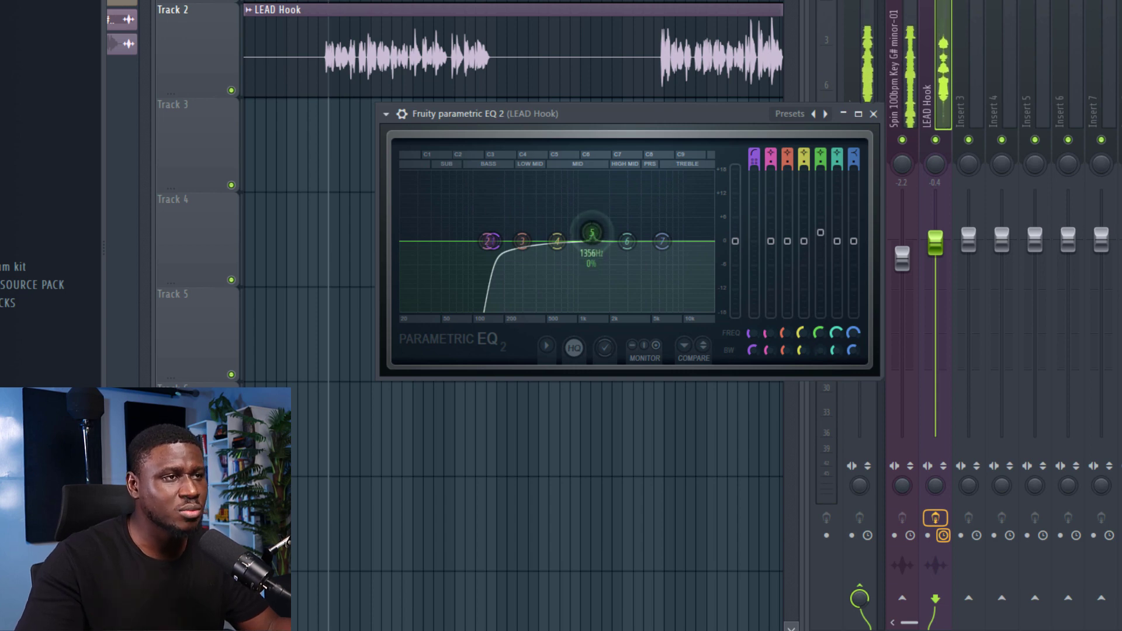
drag(594, 191, 586, 177)
key(space)
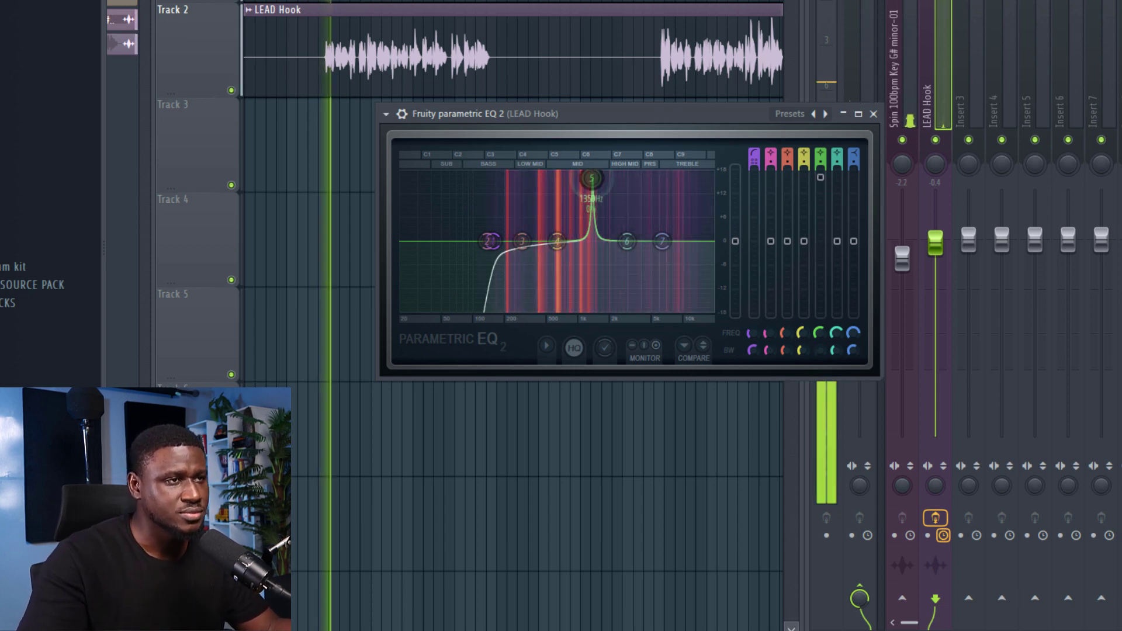
drag(586, 177, 599, 177)
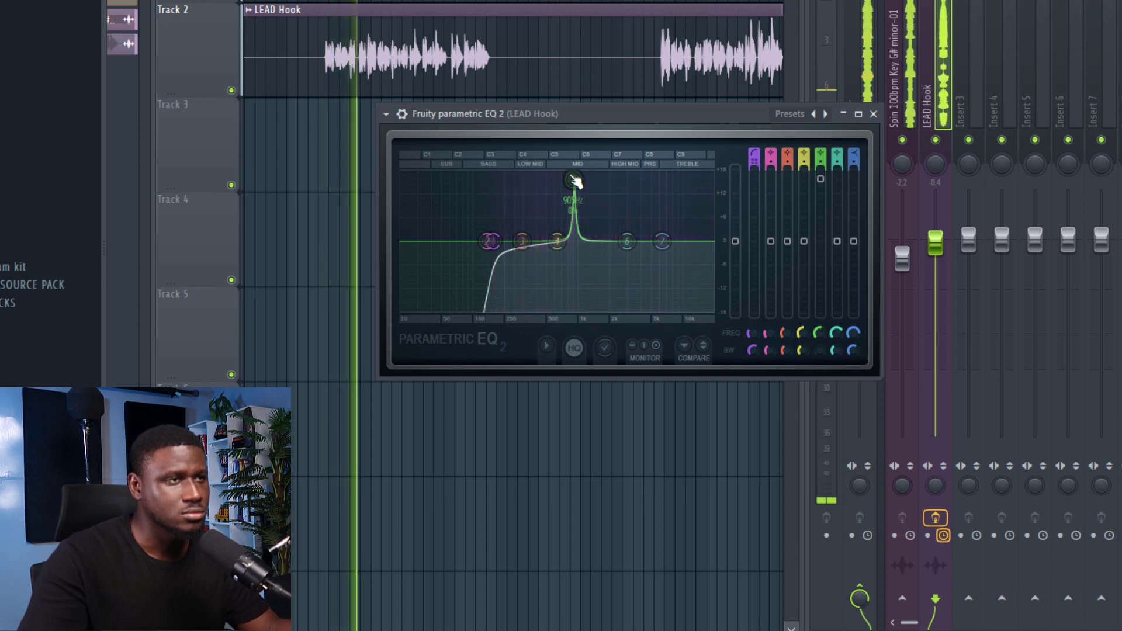
- Turn band 5 into a gentle cut at 905 Hz and boost band 4 for sweeping
drag(574, 182, 574, 182)
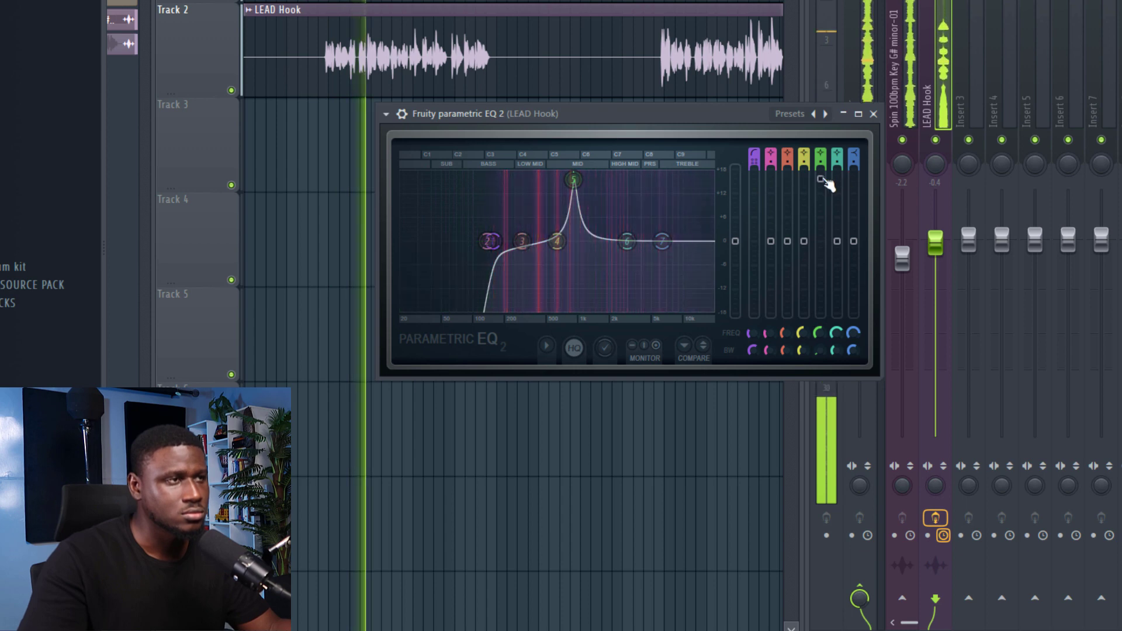
drag(821, 179, 821, 257)
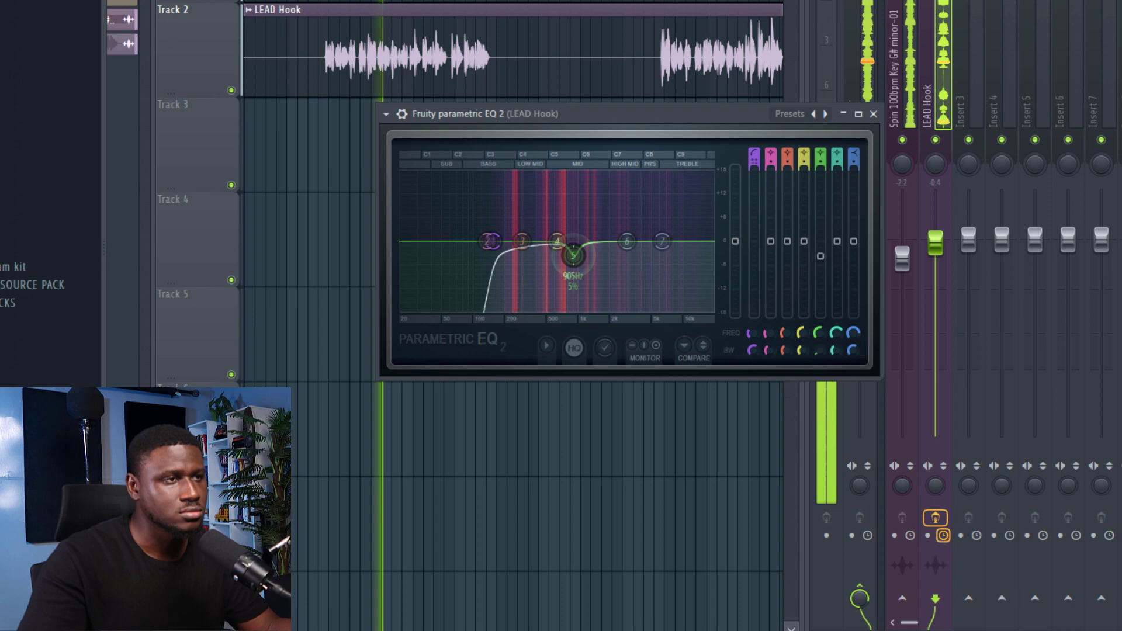
drag(820, 256, 820, 252)
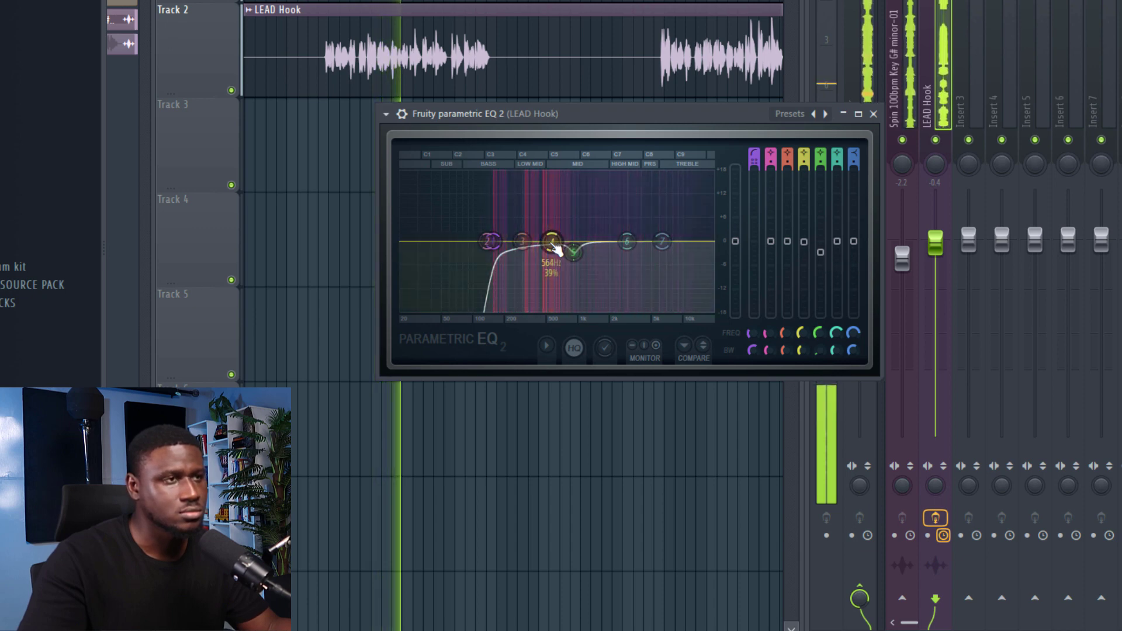
drag(555, 248, 539, 176)
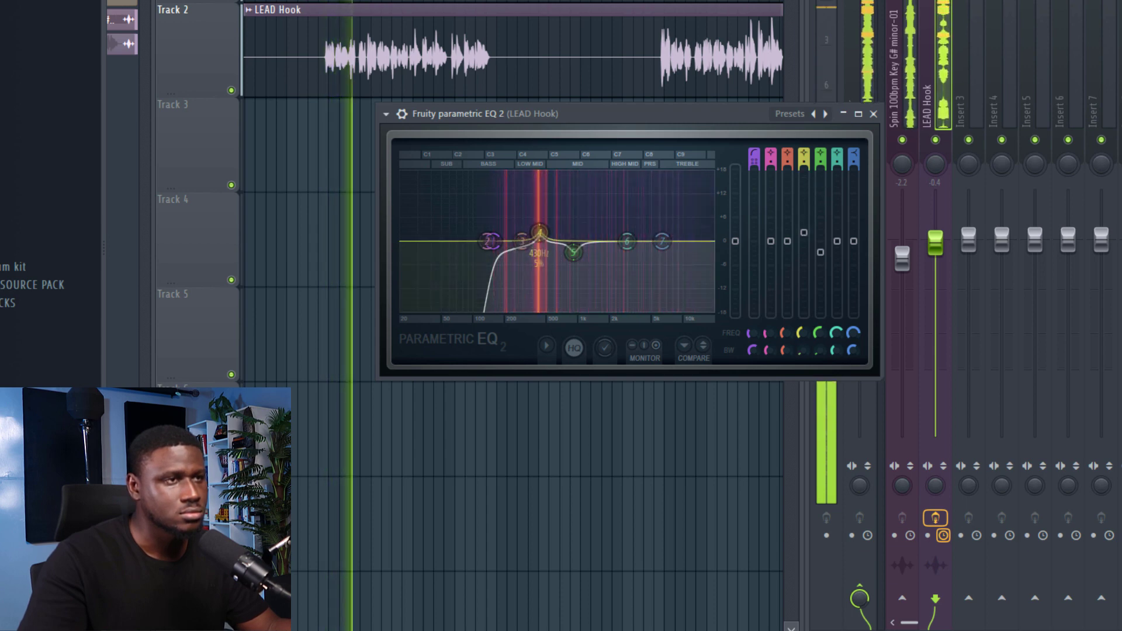
- Dip band 4 slightly near 430 Hz and set band 6 as a cut around 2323 Hz
drag(805, 178, 804, 251)
mouse_move(625, 242)
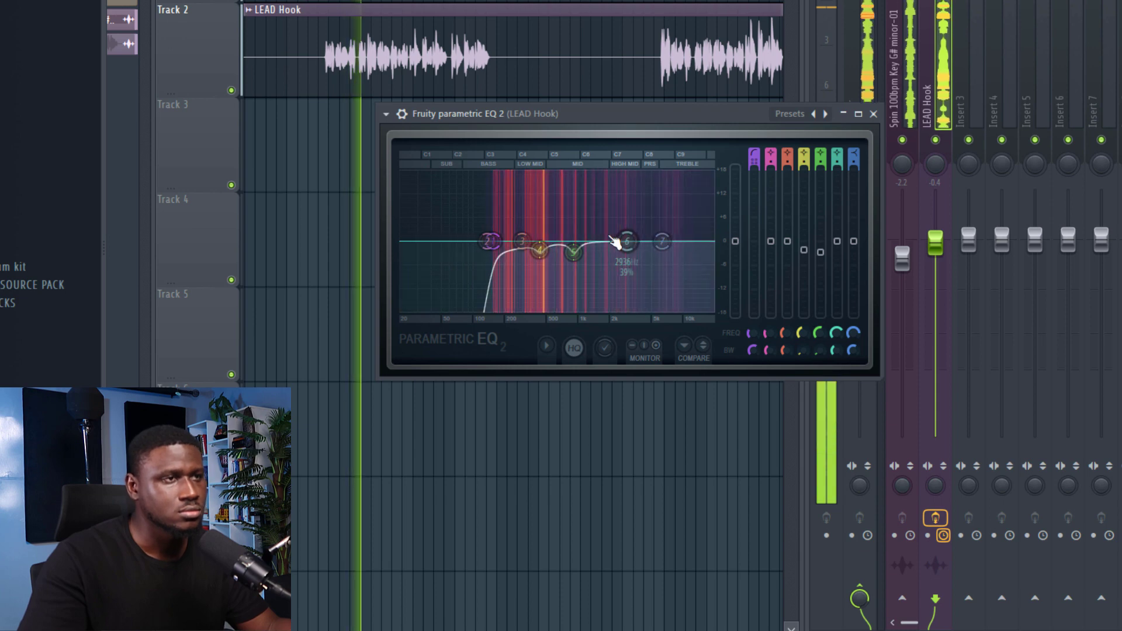
scroll(628, 241, down, 3)
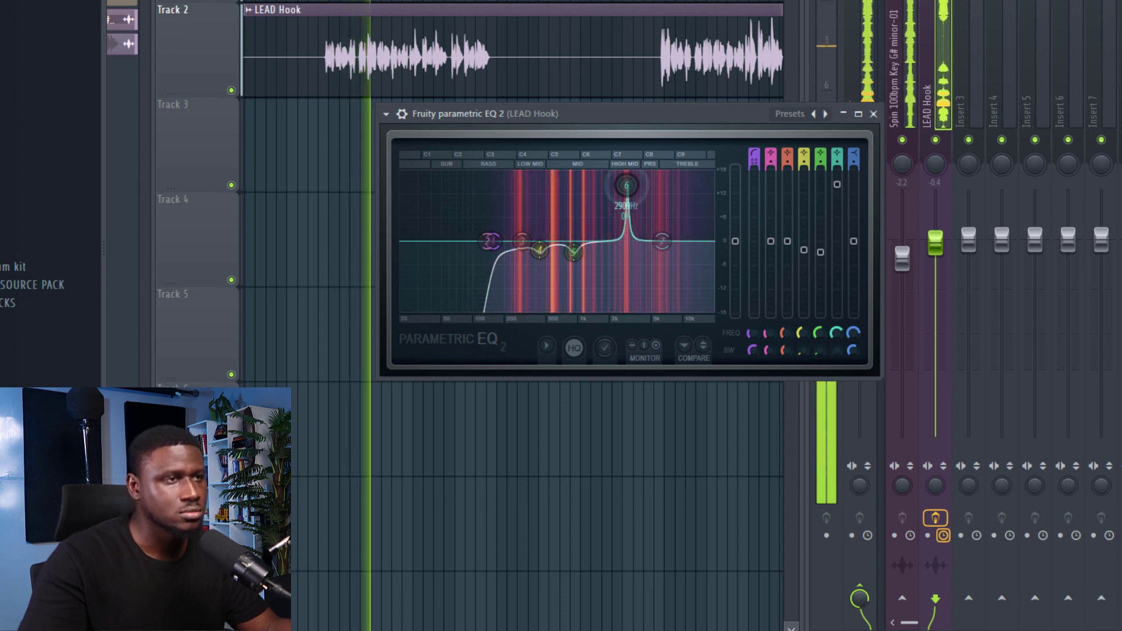
scroll(622, 181, up, 3)
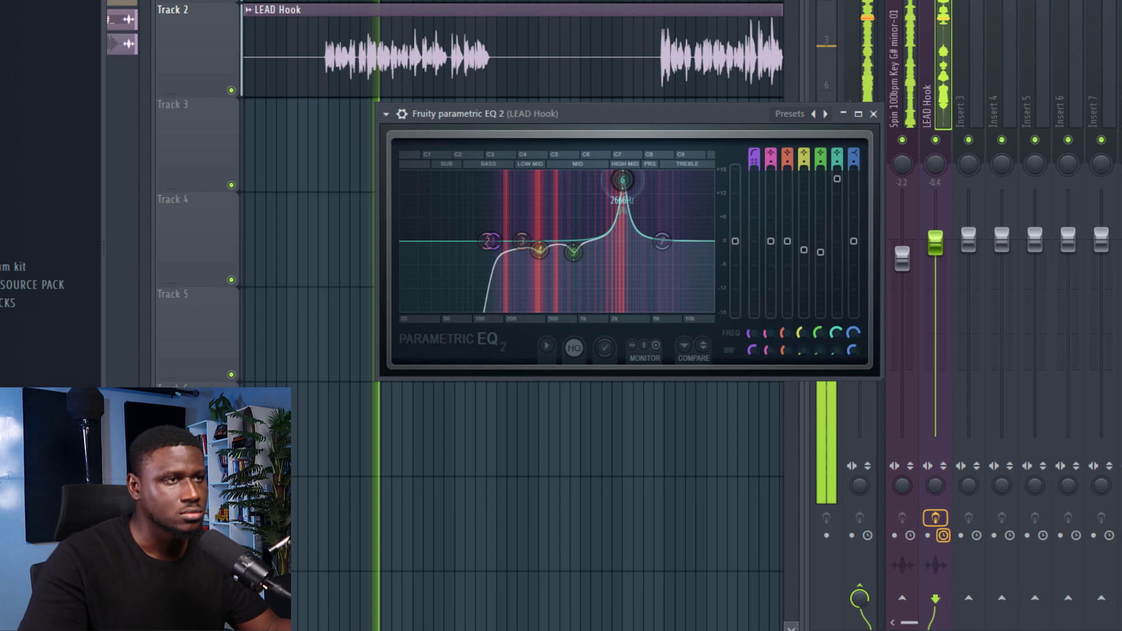
drag(623, 180, 615, 241)
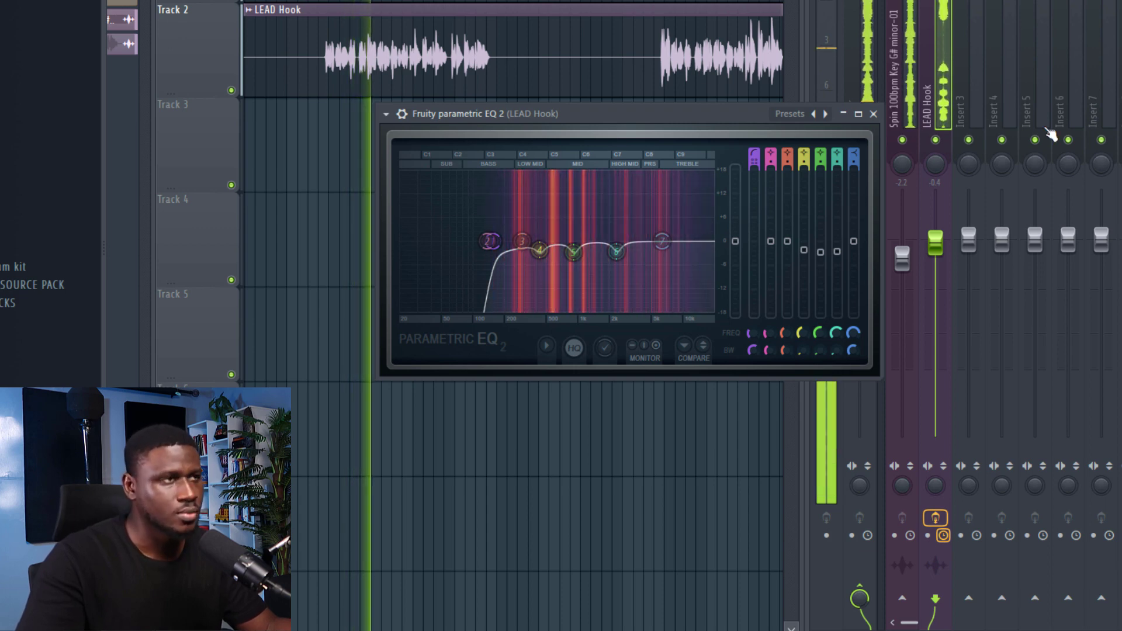
- Close the EQ and load Fruity Compressor into the next LEAD Hook slot
key(space)
click(873, 114)
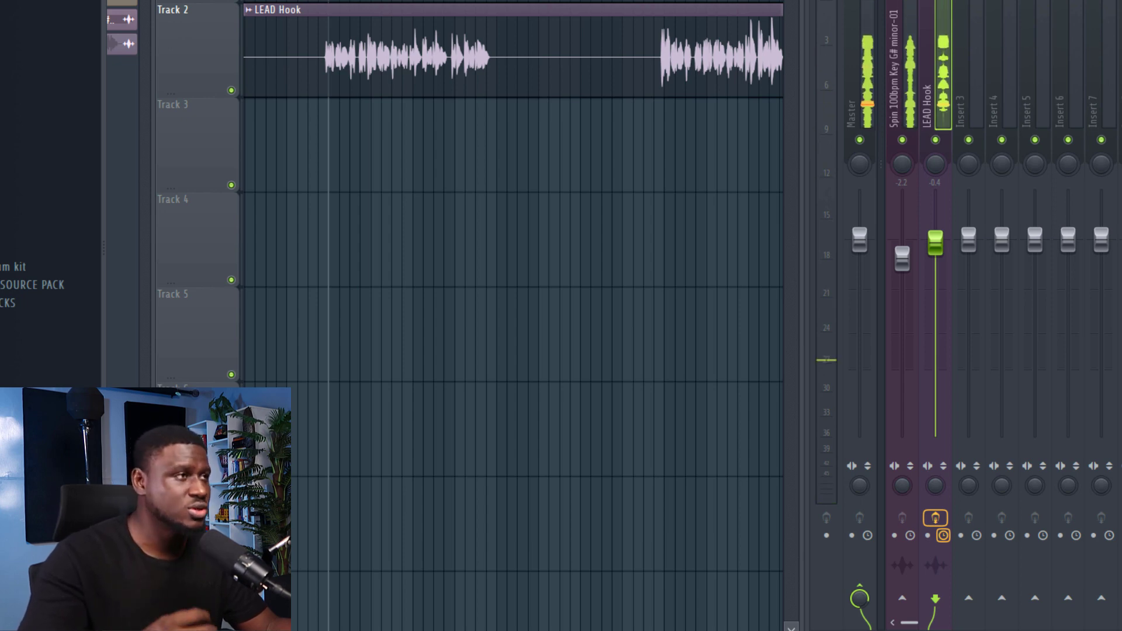
click(1098, 86)
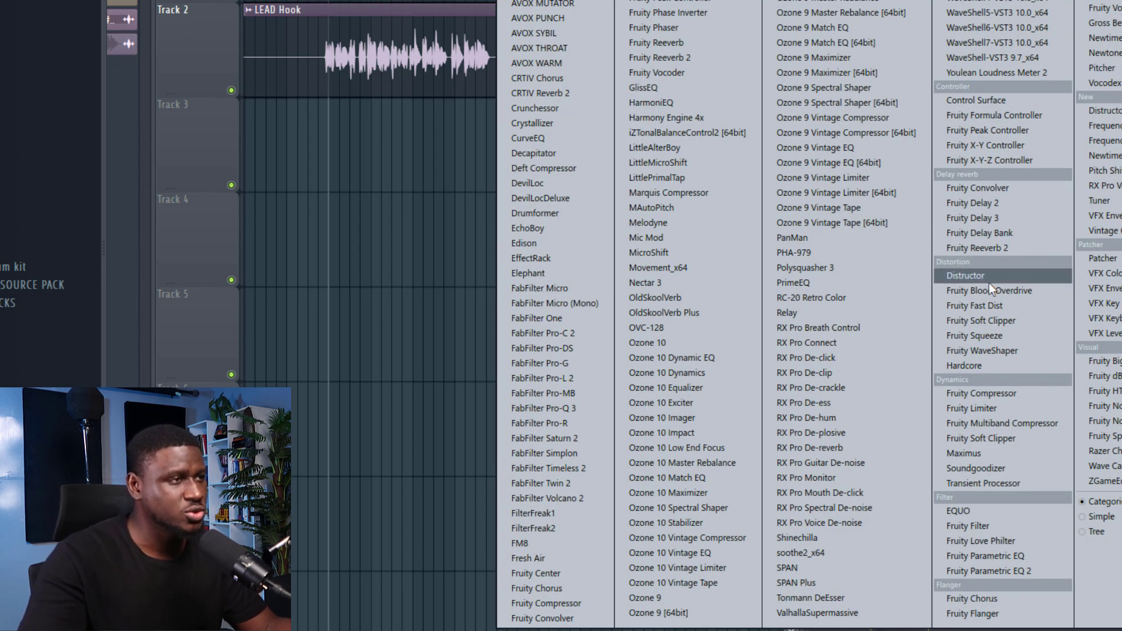
click(977, 396)
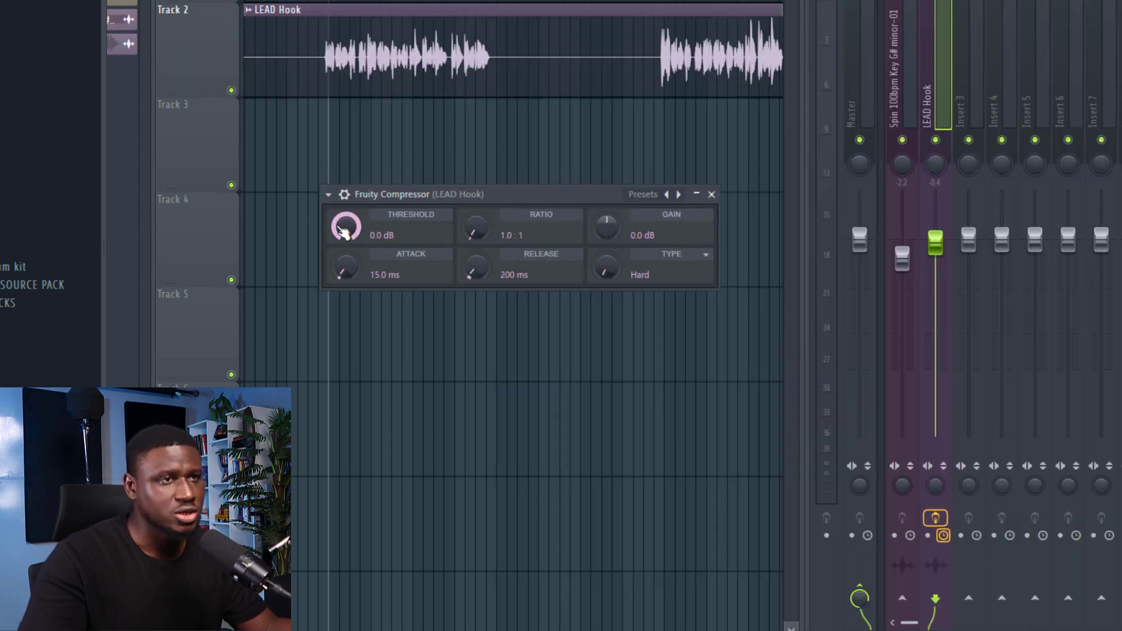
- Set the compressor to -25.7 dB threshold, 4.2:1 ratio and 8.6 ms attack
drag(345, 226, 346, 257)
key(space)
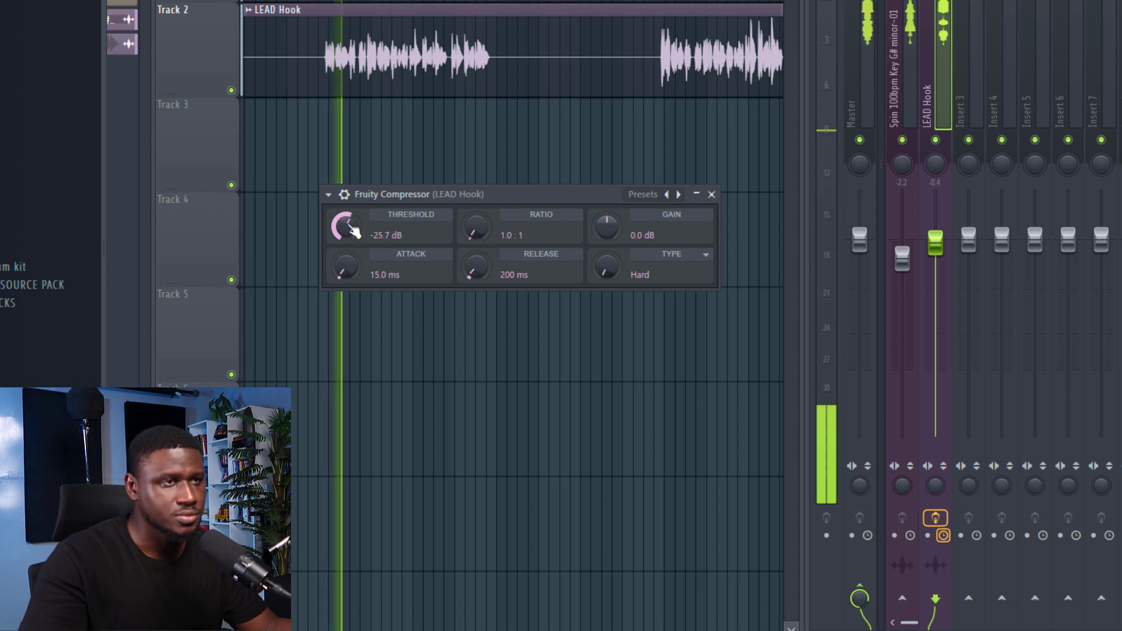
drag(476, 228, 475, 216)
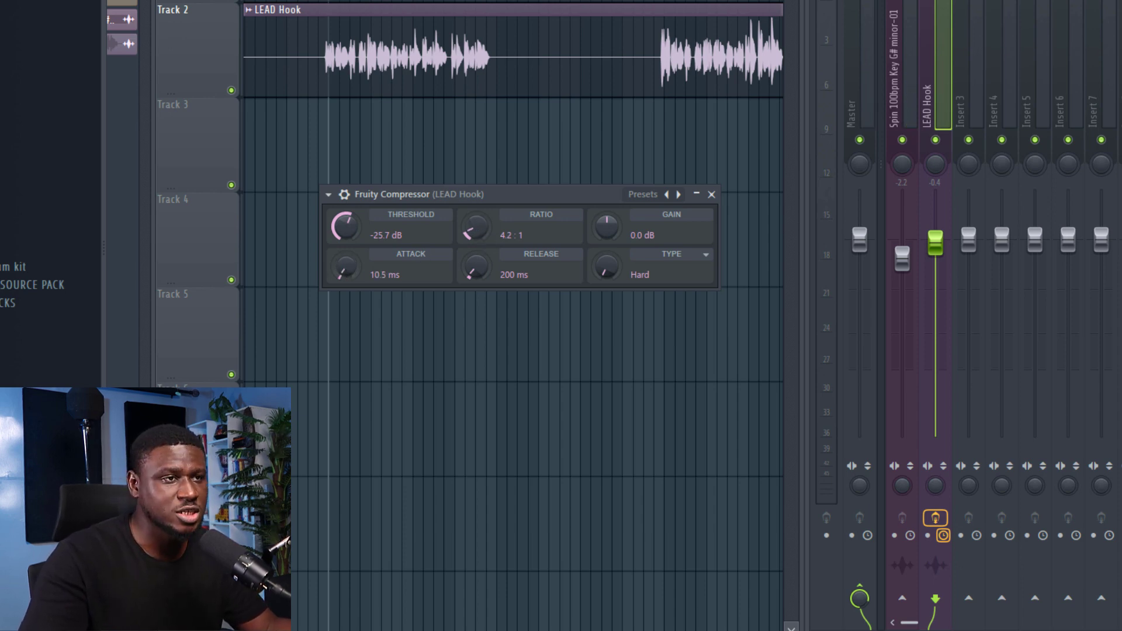
key(space)
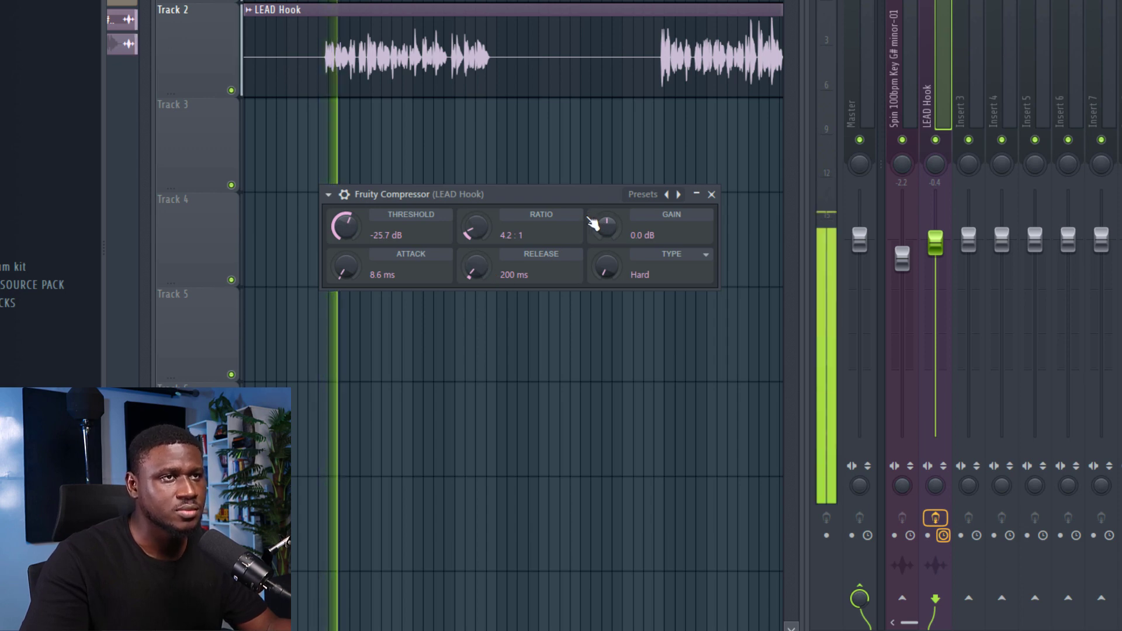
- Raise the compressor makeup gain to 7.1 dB and listen back to the vocal
key(space)
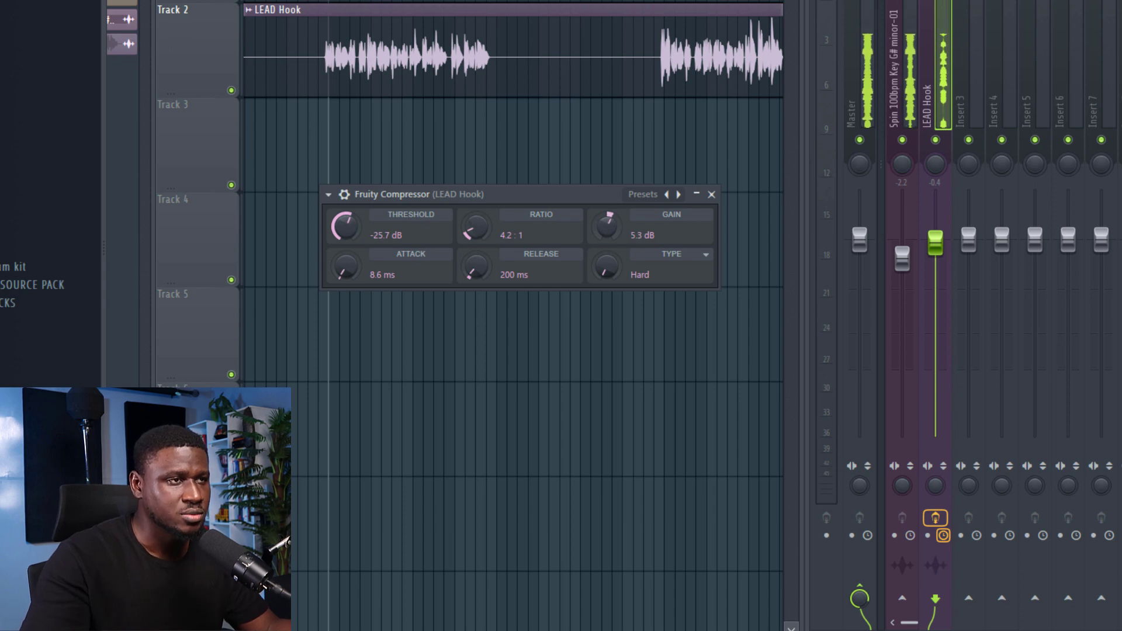
key(space)
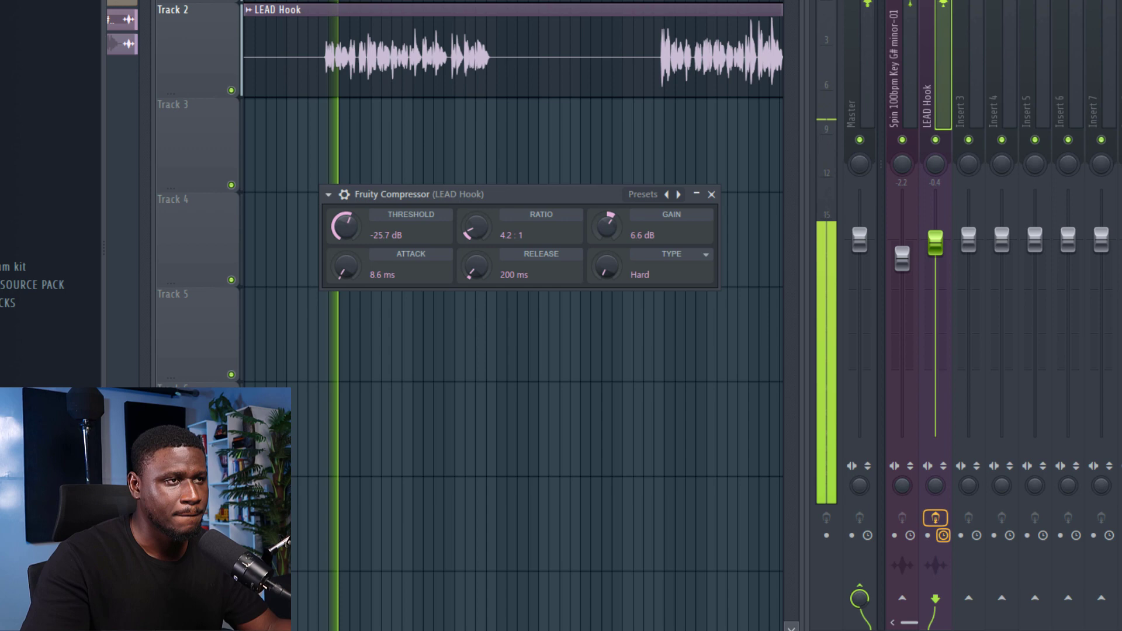
drag(607, 225, 606, 221)
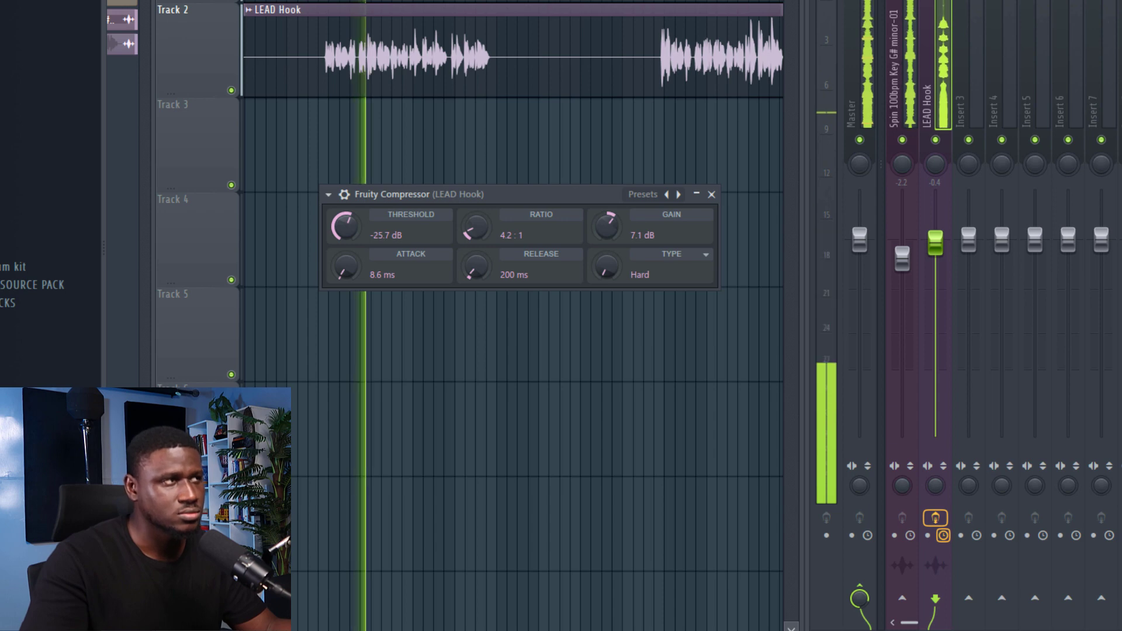
key(space)
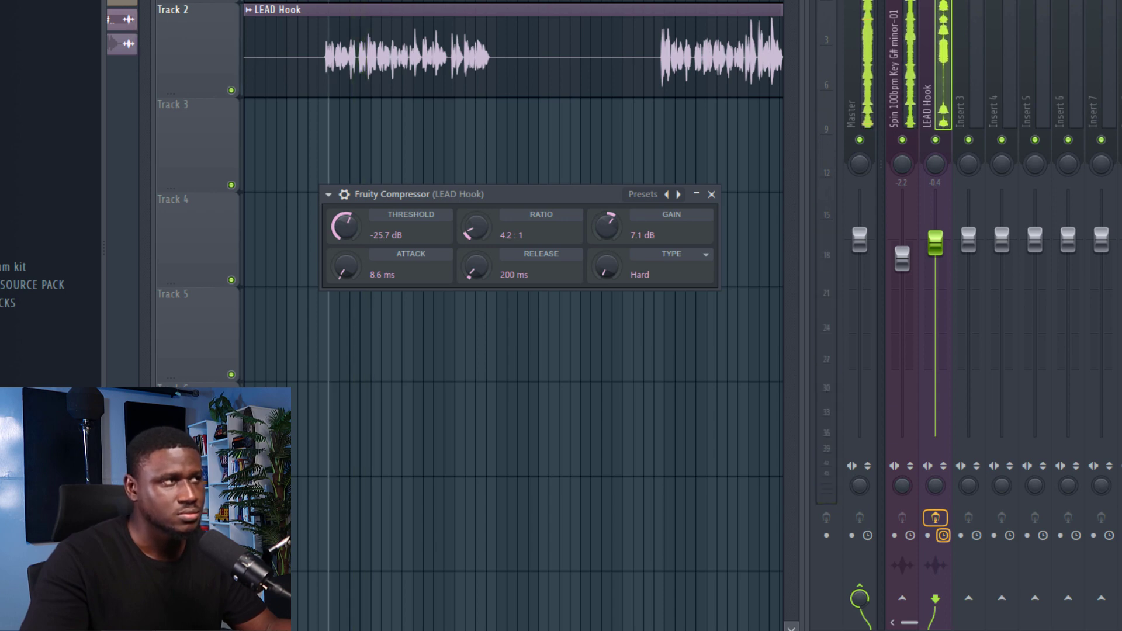
key(space)
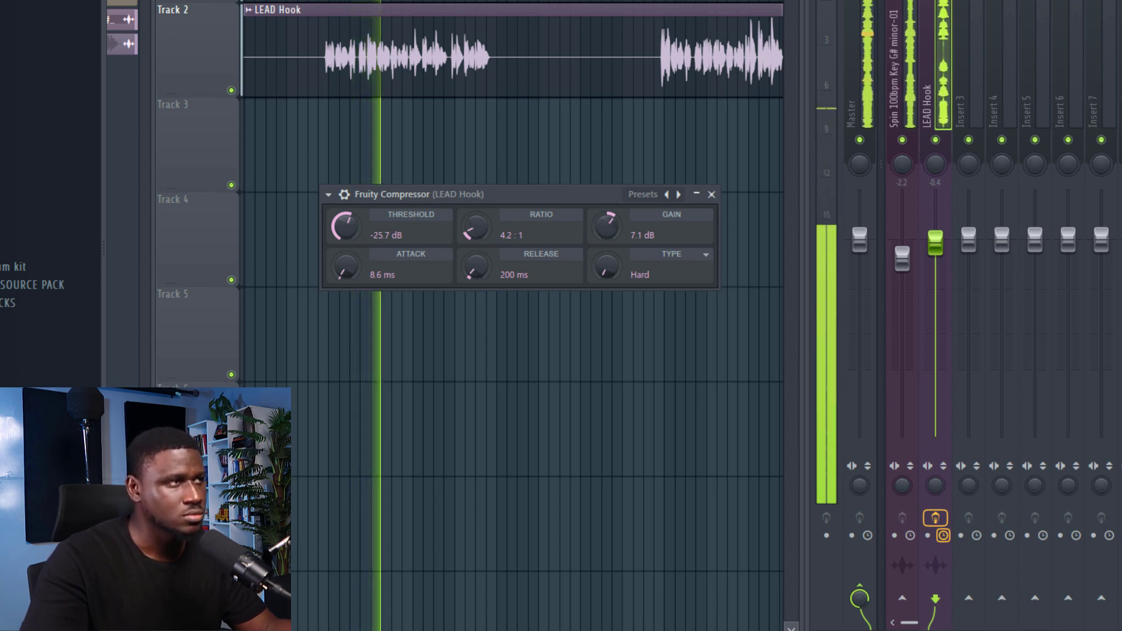
key(space)
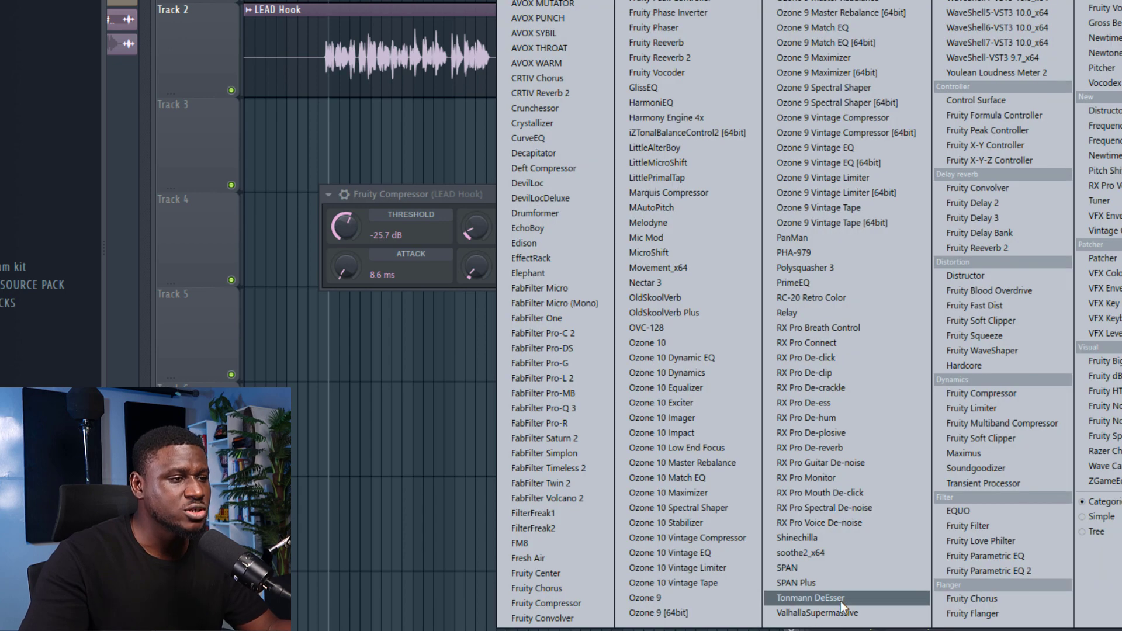
- Load Tonmann DeEsser onto the LEAD Hook vocal and move its window into view
click(818, 596)
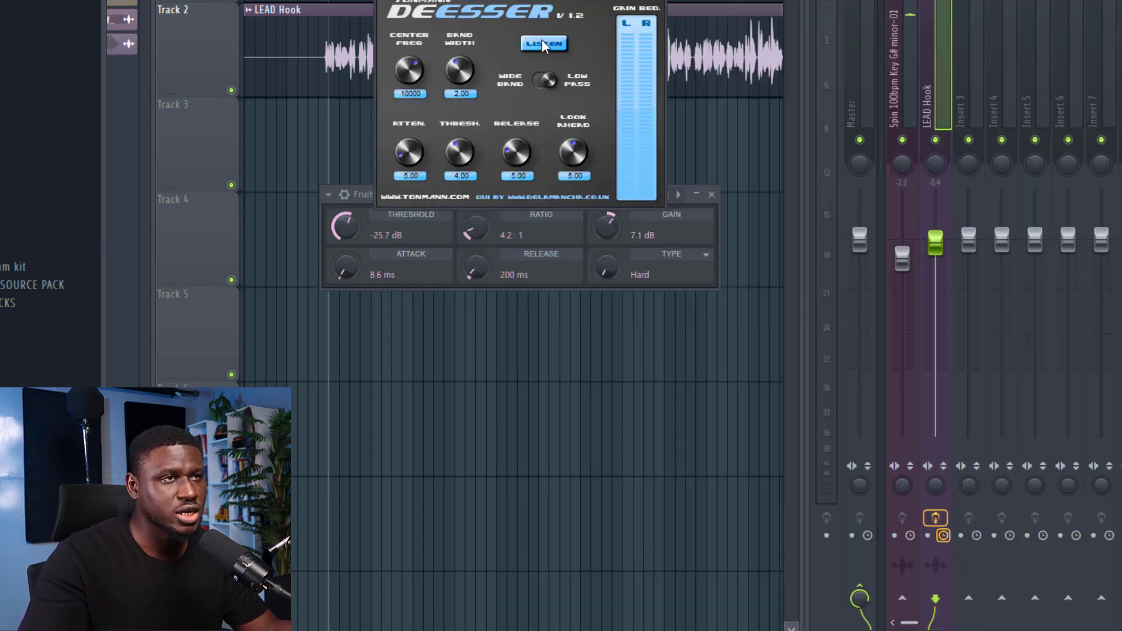
mouse_move(450, 1)
mouse_down()
mouse_move(521, 110)
mouse_move(527, 167)
mouse_up()
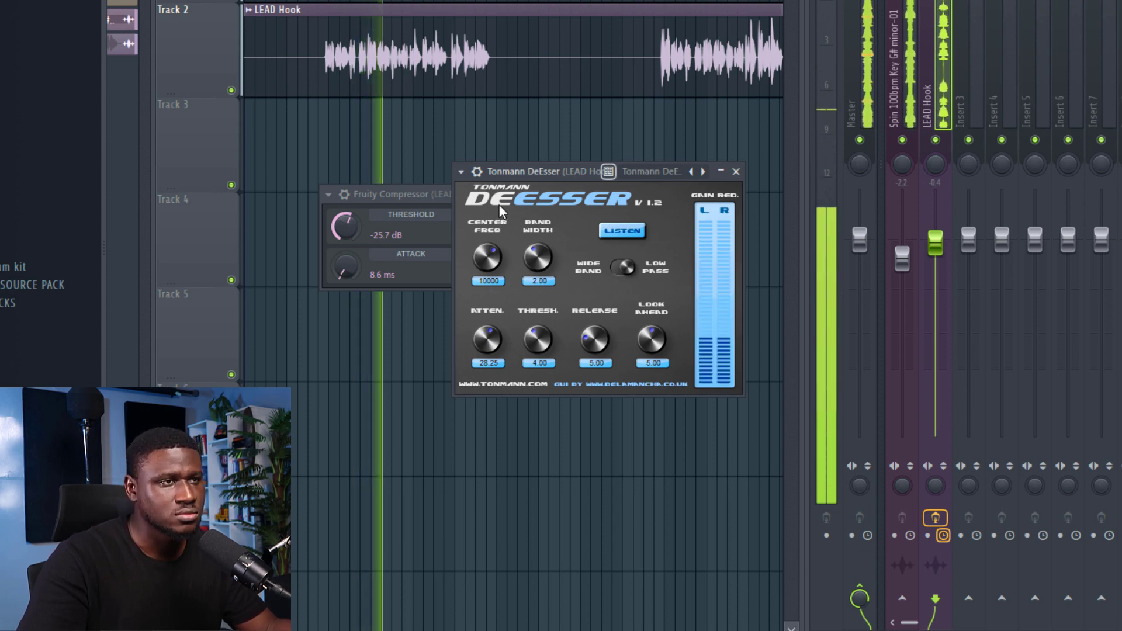
- A/B the DeEsser bypassed versus active during playback, leaving it switched on
key(space)
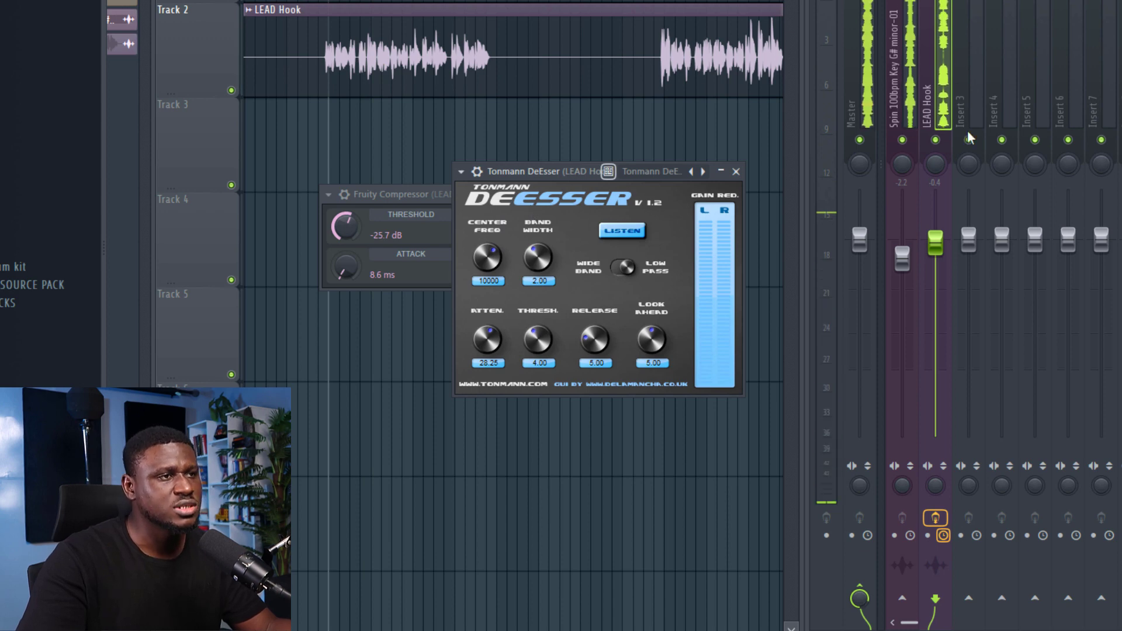
click(477, 172)
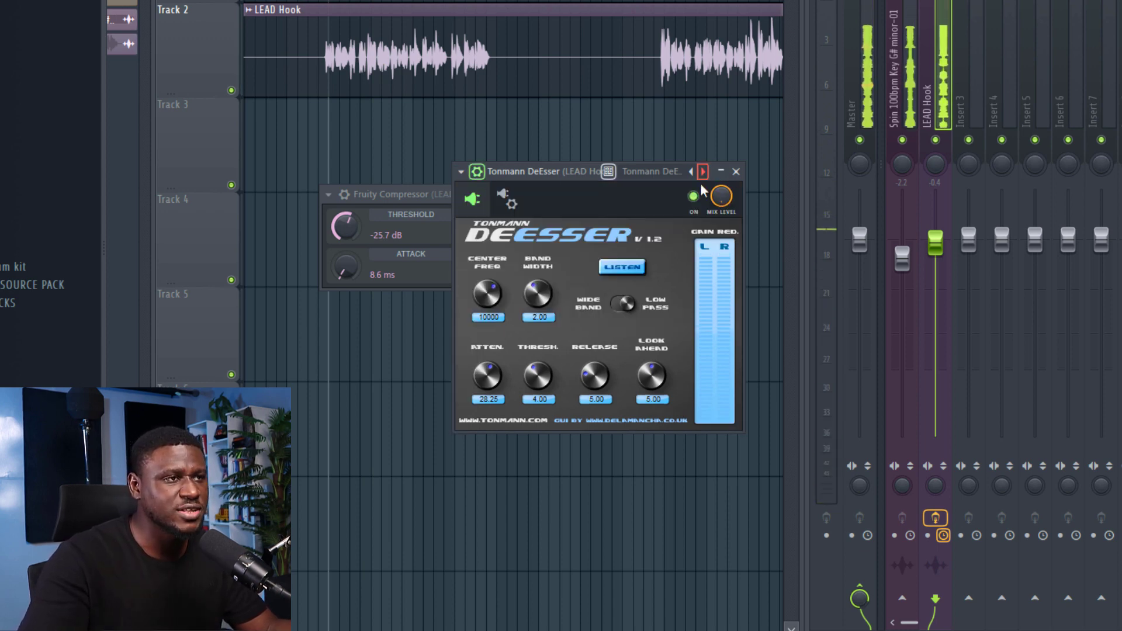
key(space)
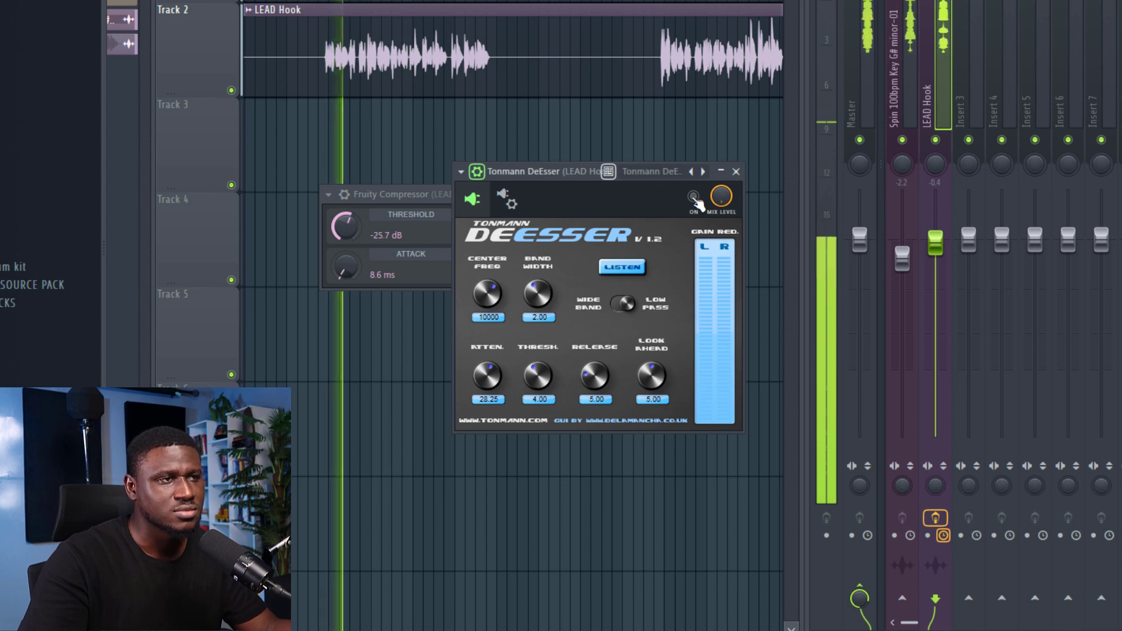
key(space)
click(695, 197)
key(space)
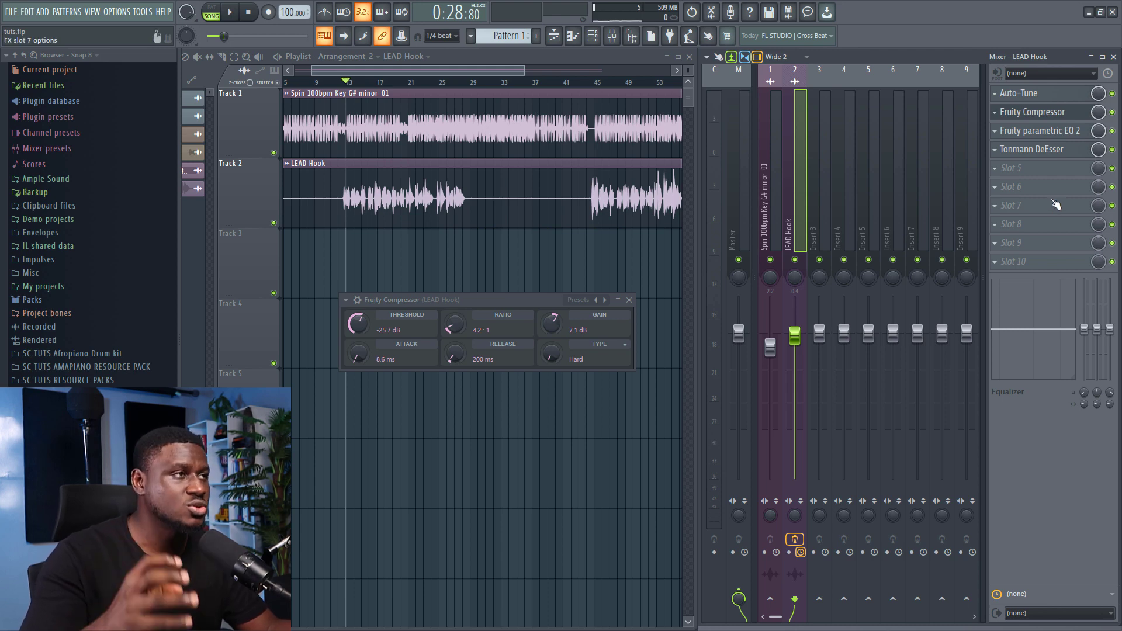
- Load Fruity Stereo Enhancer into slot 5, close the Compressor window and play
click(1036, 174)
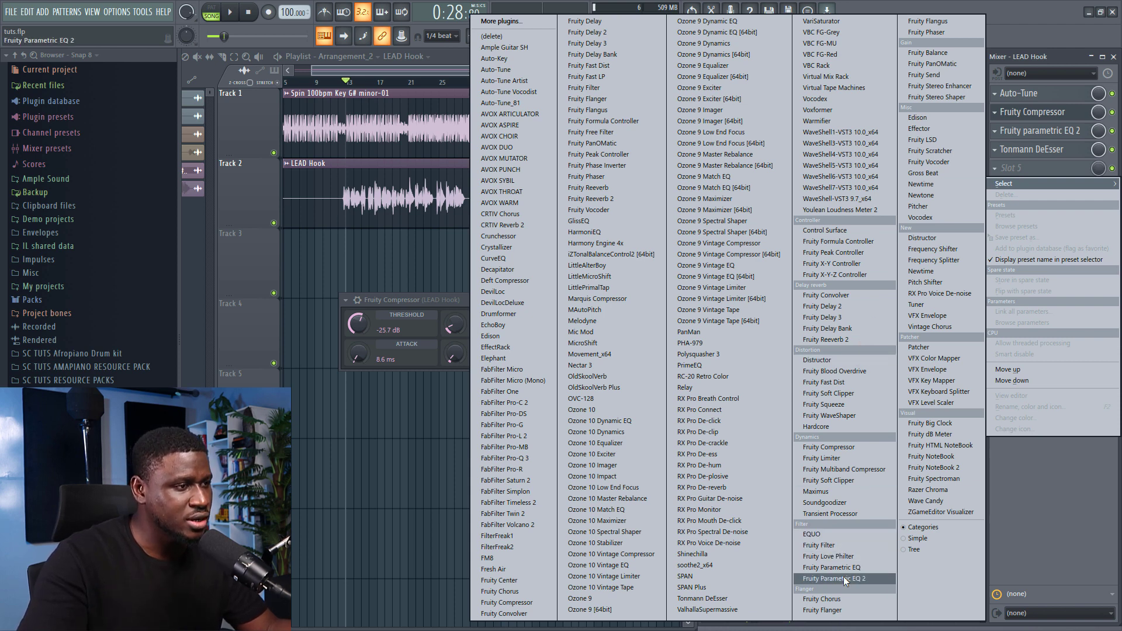
click(936, 86)
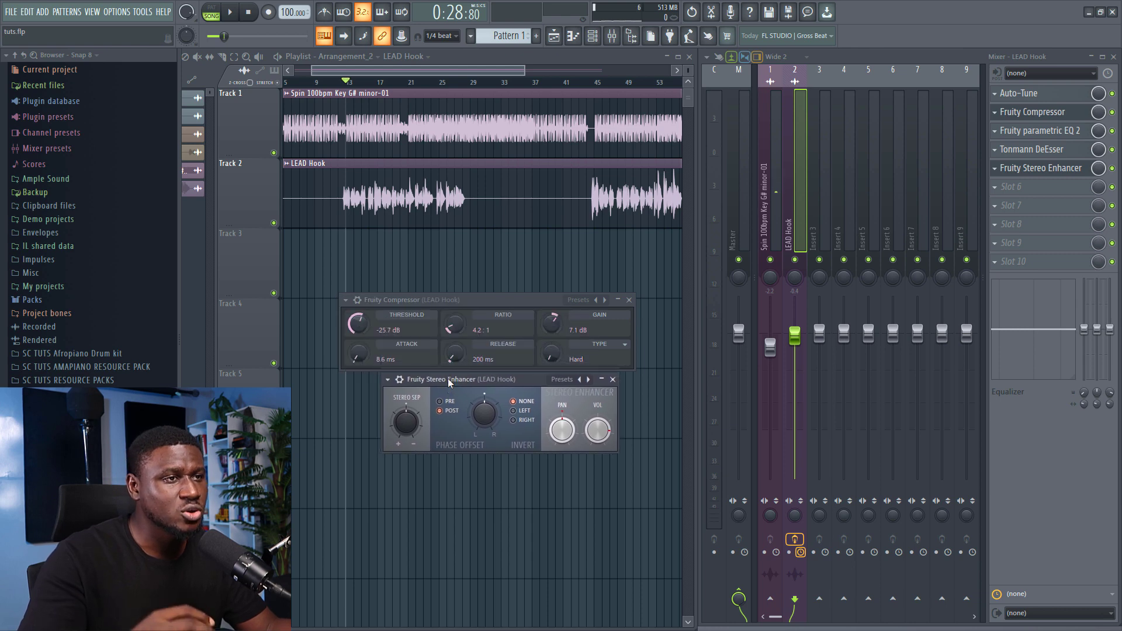
click(629, 300)
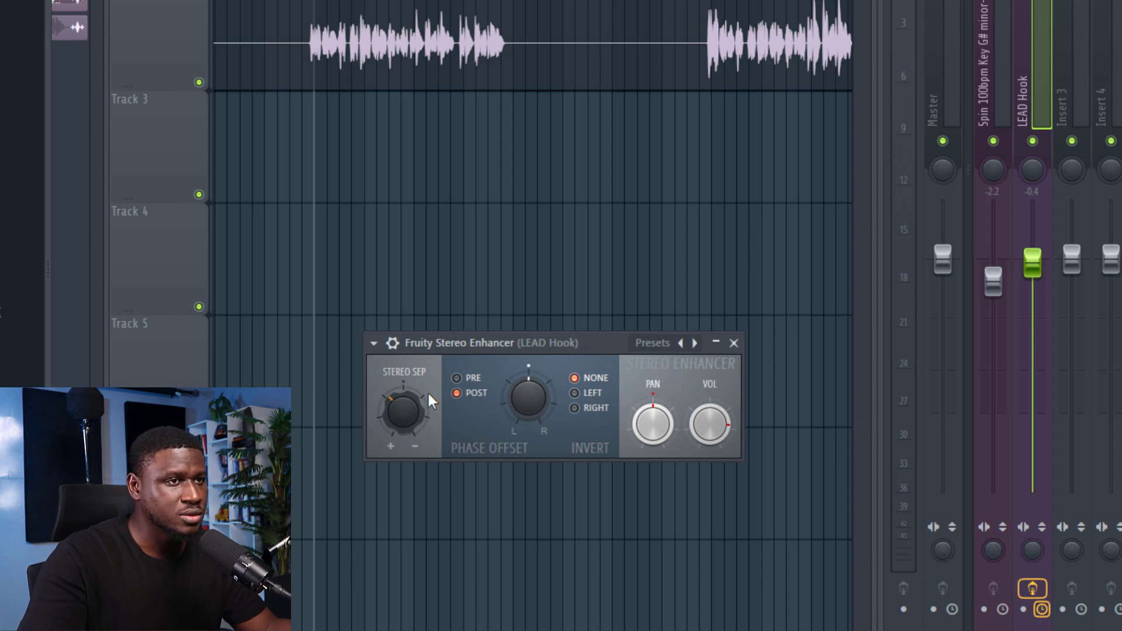
key(space)
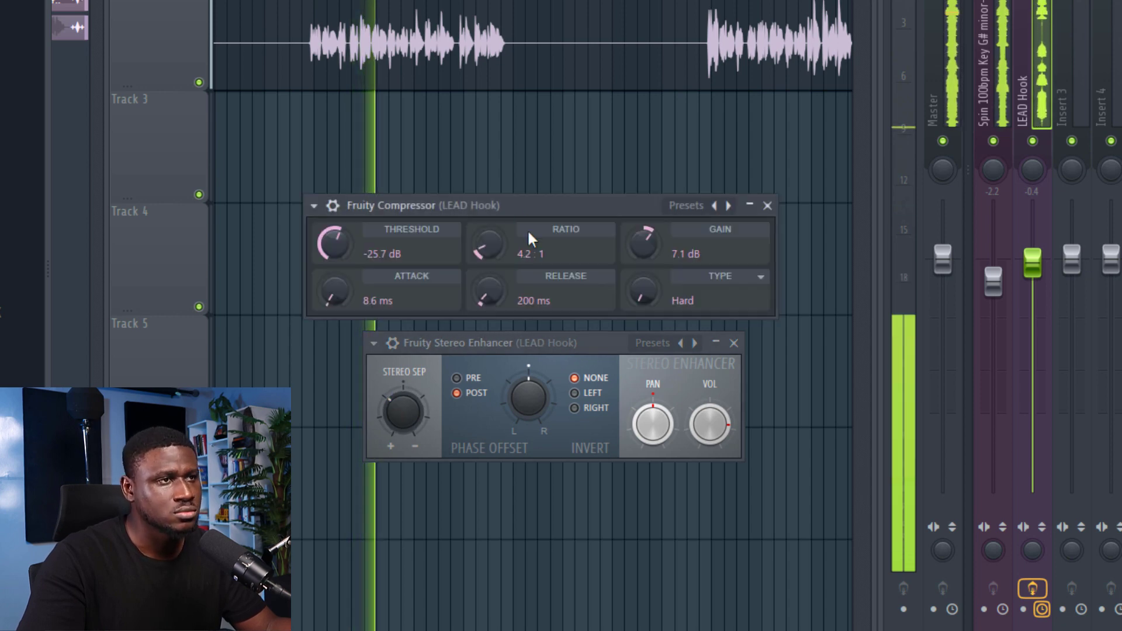
- Bump compressor gain to 7.7 dB, close Compressor and Stereo Enhancer windows, stop playback
drag(643, 242, 643, 234)
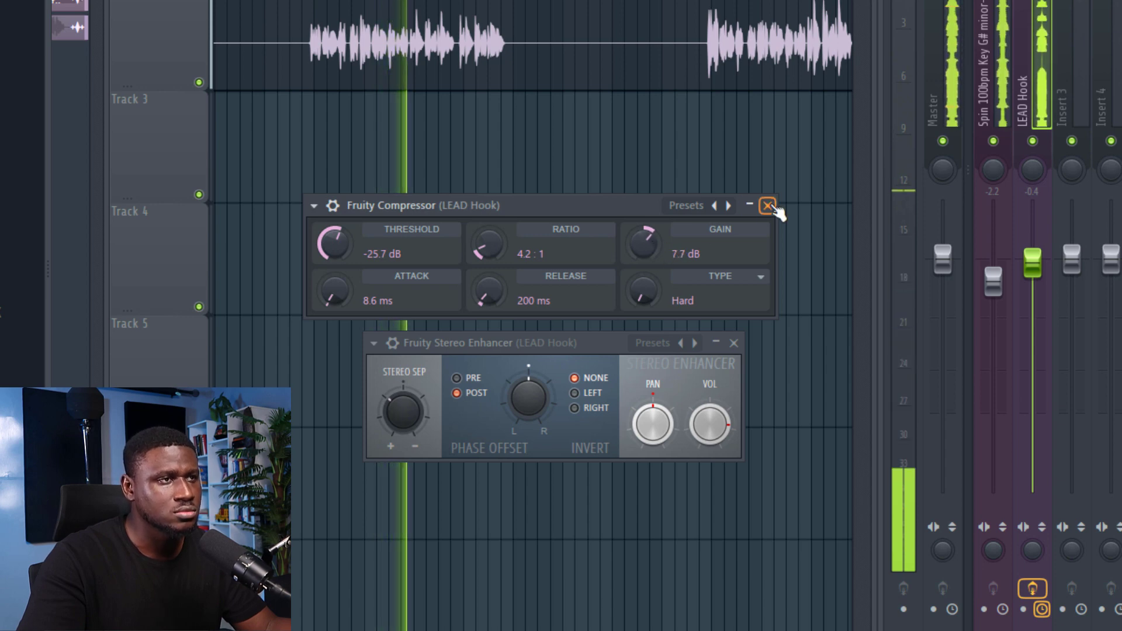
click(768, 205)
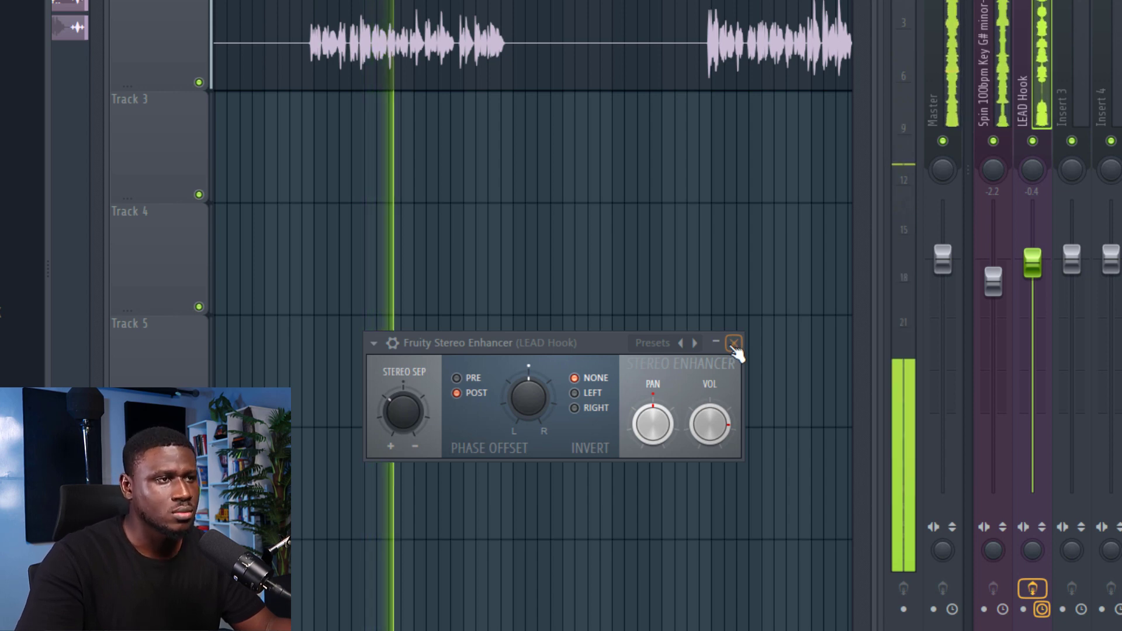
click(734, 344)
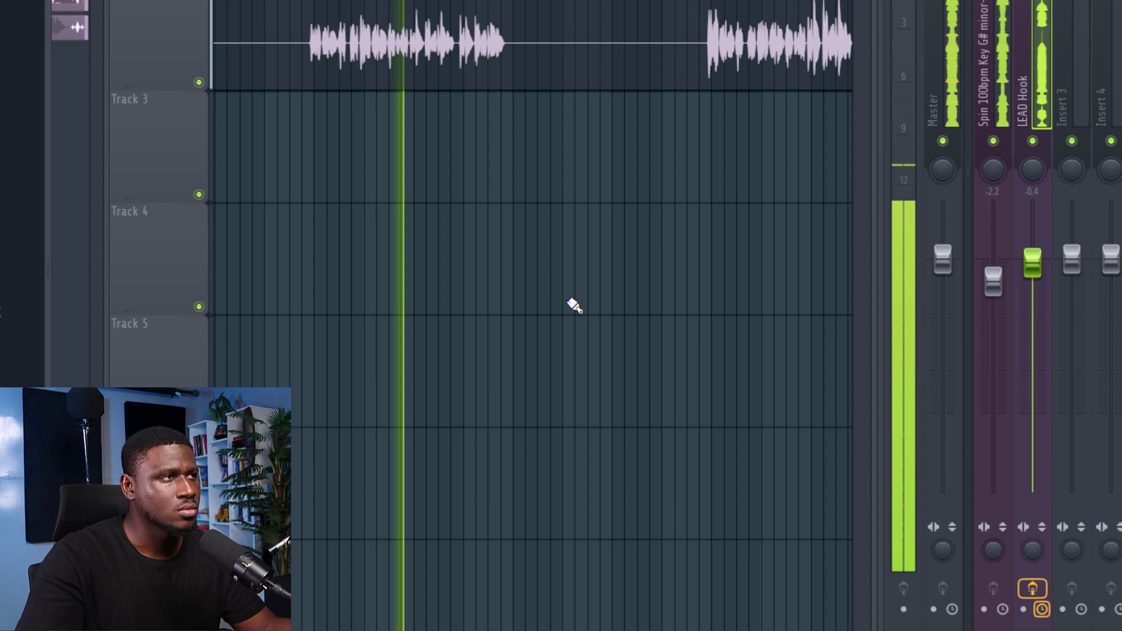
key(space)
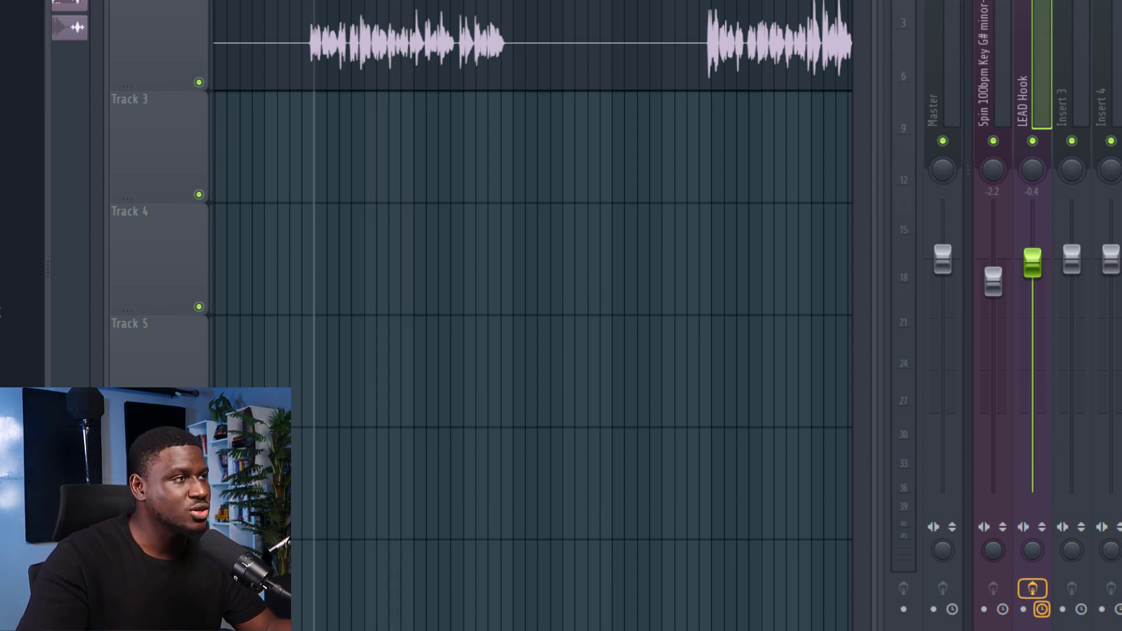
- Load Fresh Air on the next LEAD Hook slot, boost High Air and start playback
click(1030, 237)
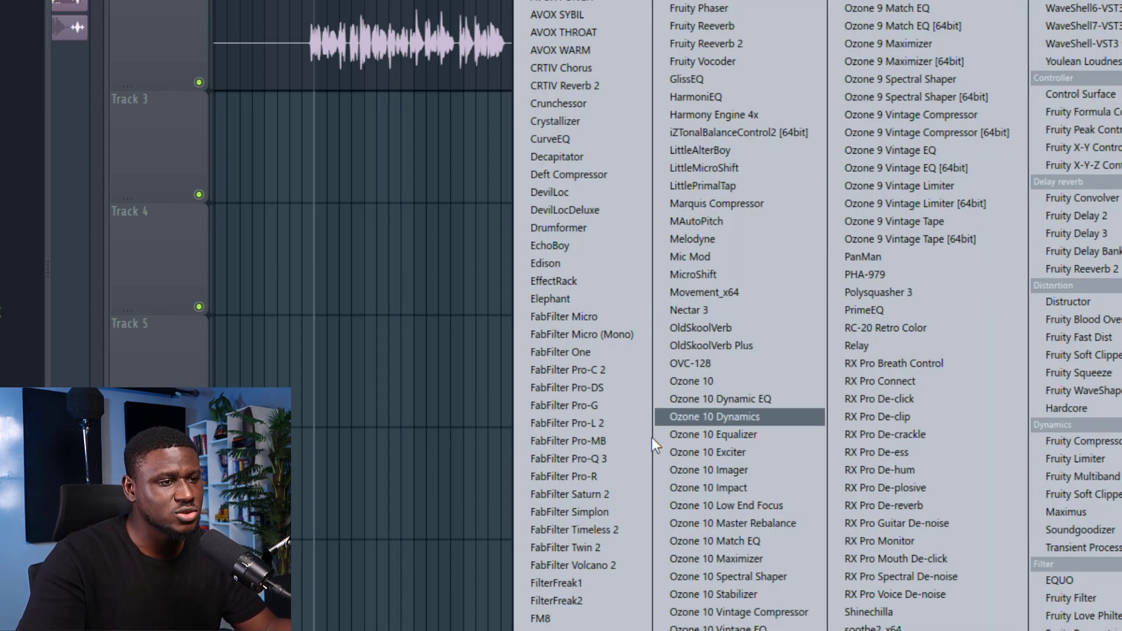
click(564, 626)
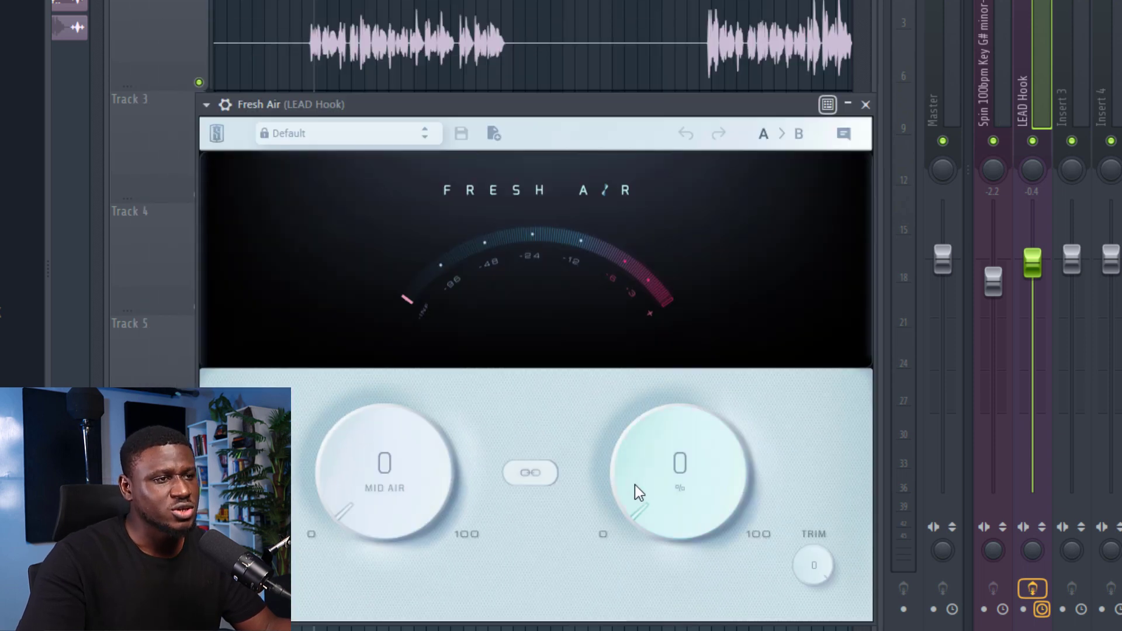
drag(636, 489, 634, 431)
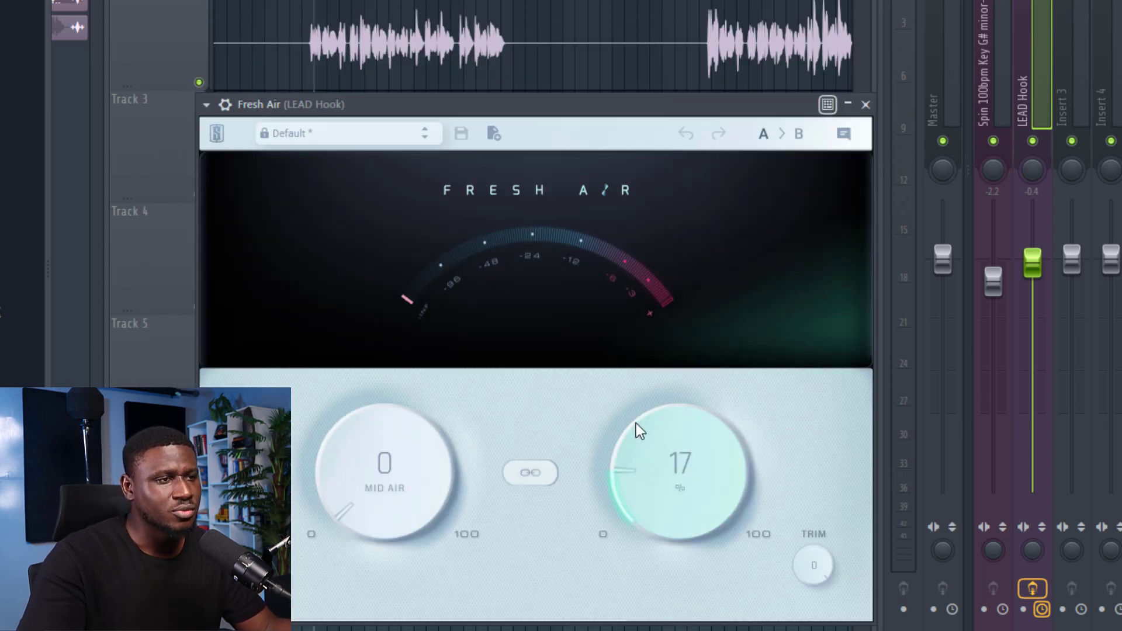
drag(653, 498, 675, 559)
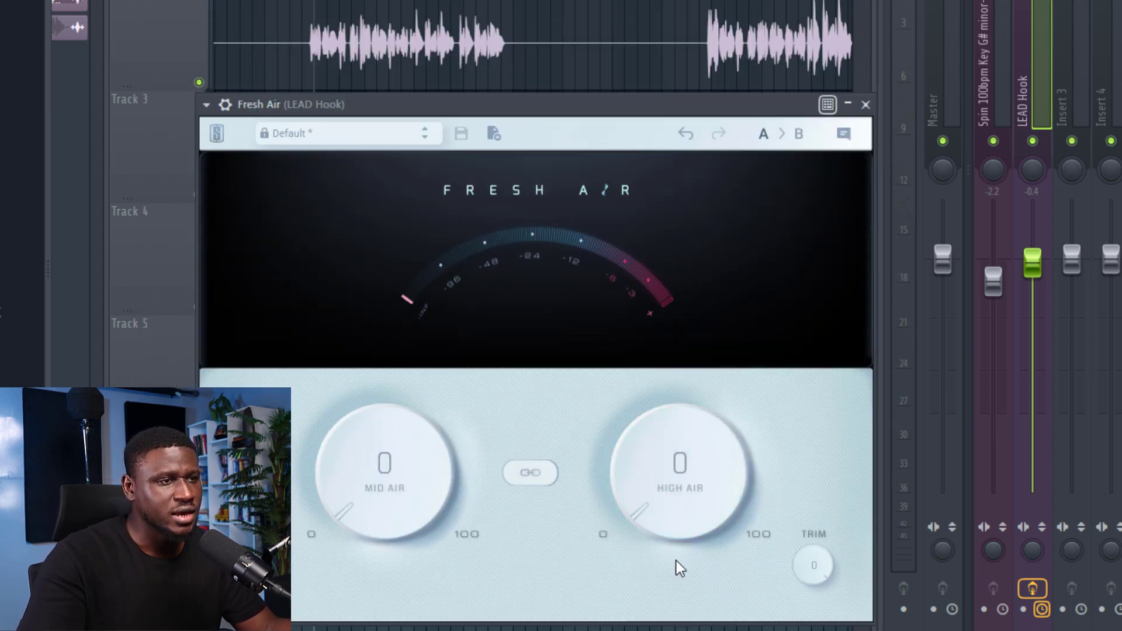
mouse_move(671, 510)
mouse_down()
mouse_move(658, 415)
mouse_move(632, 488)
mouse_up()
key(space)
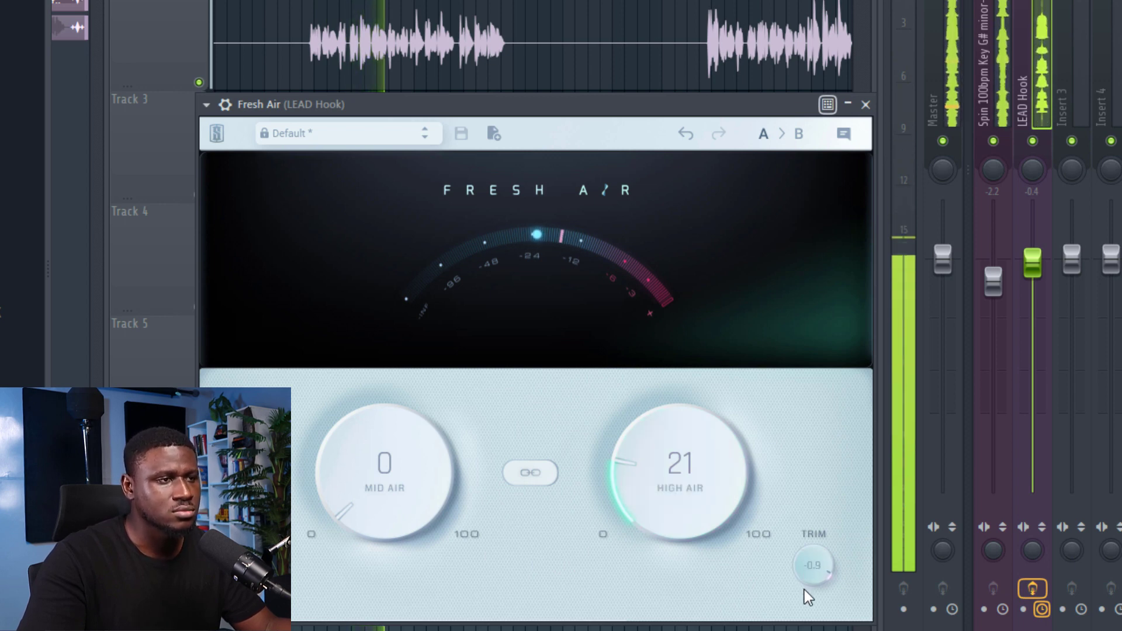
- Trim Fresh Air output to -0.7 and settle High Air at 14 with Mid Air at 0
drag(804, 590, 812, 563)
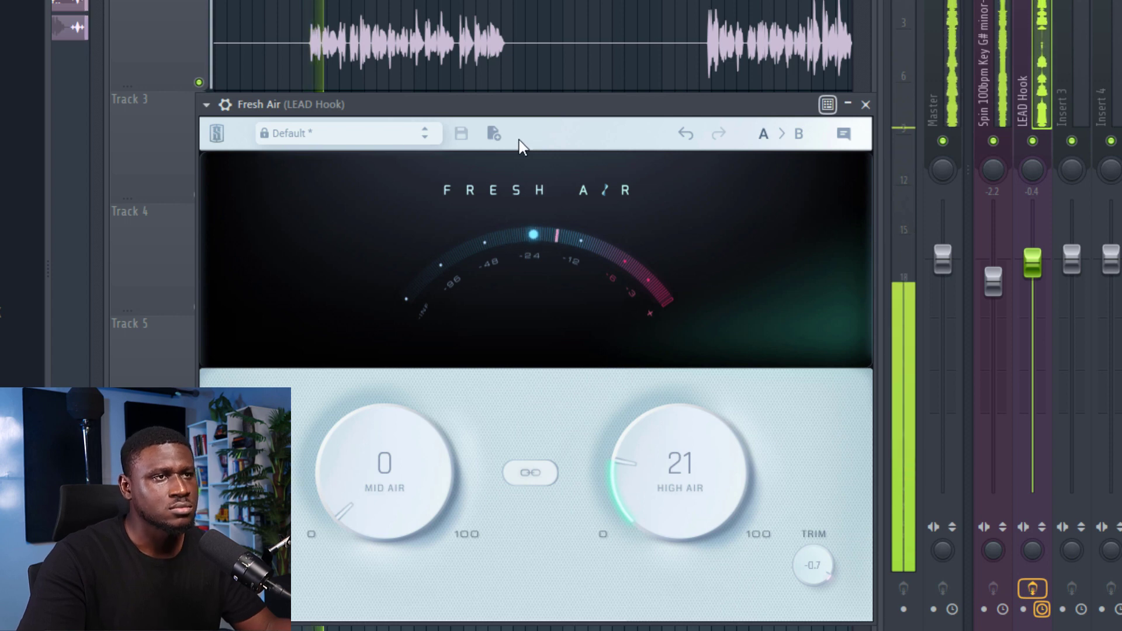
drag(654, 491, 651, 502)
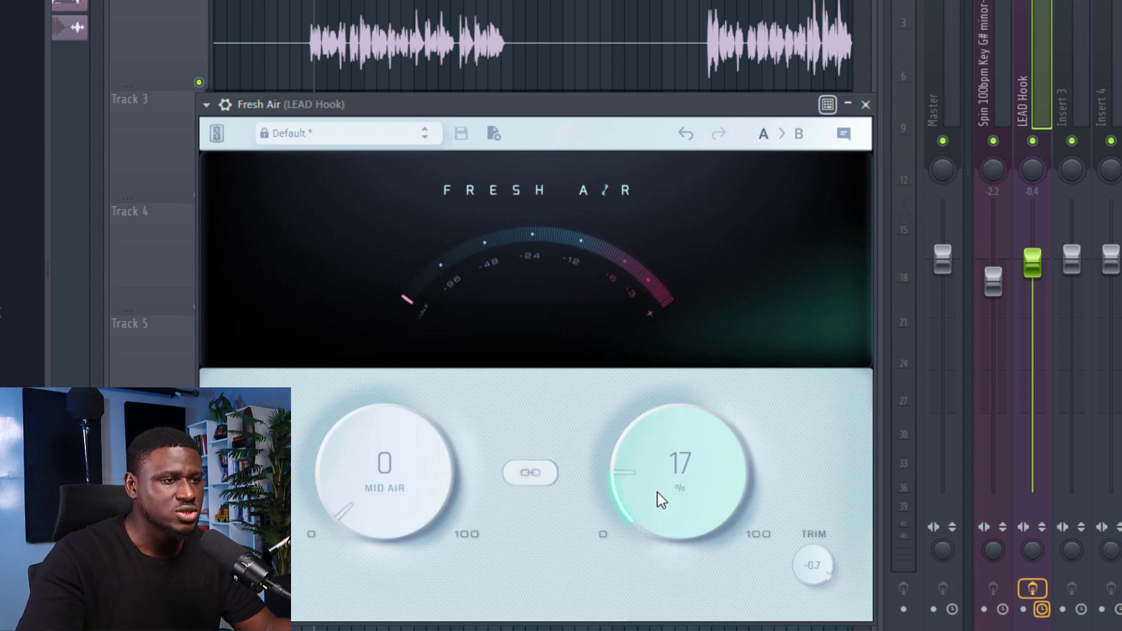
drag(659, 488, 648, 490)
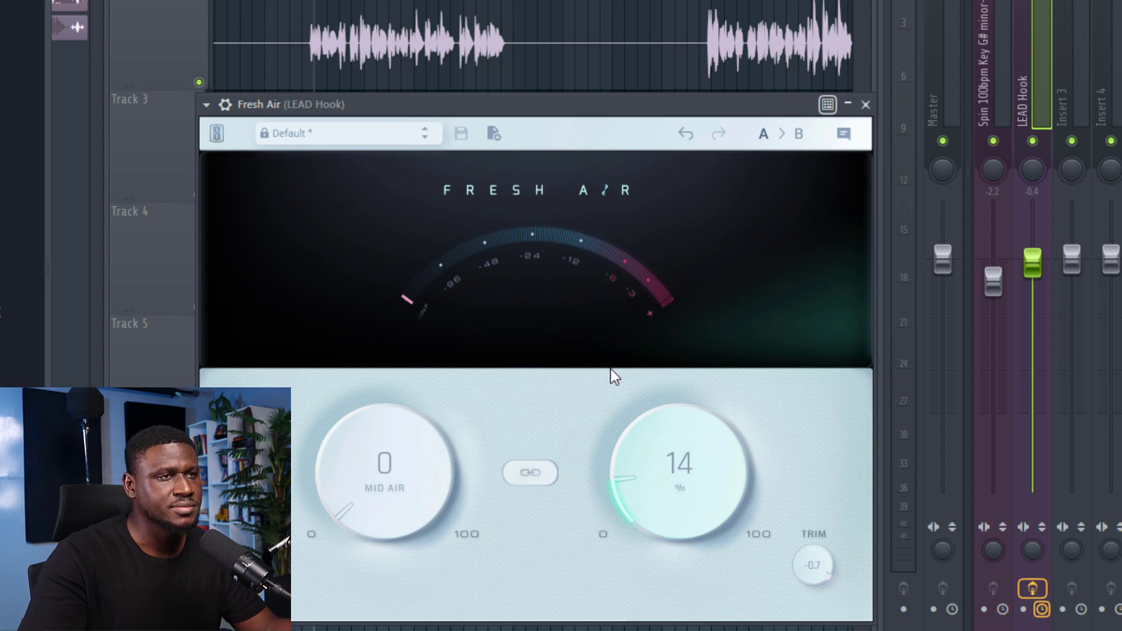
drag(514, 114, 513, 123)
key(space)
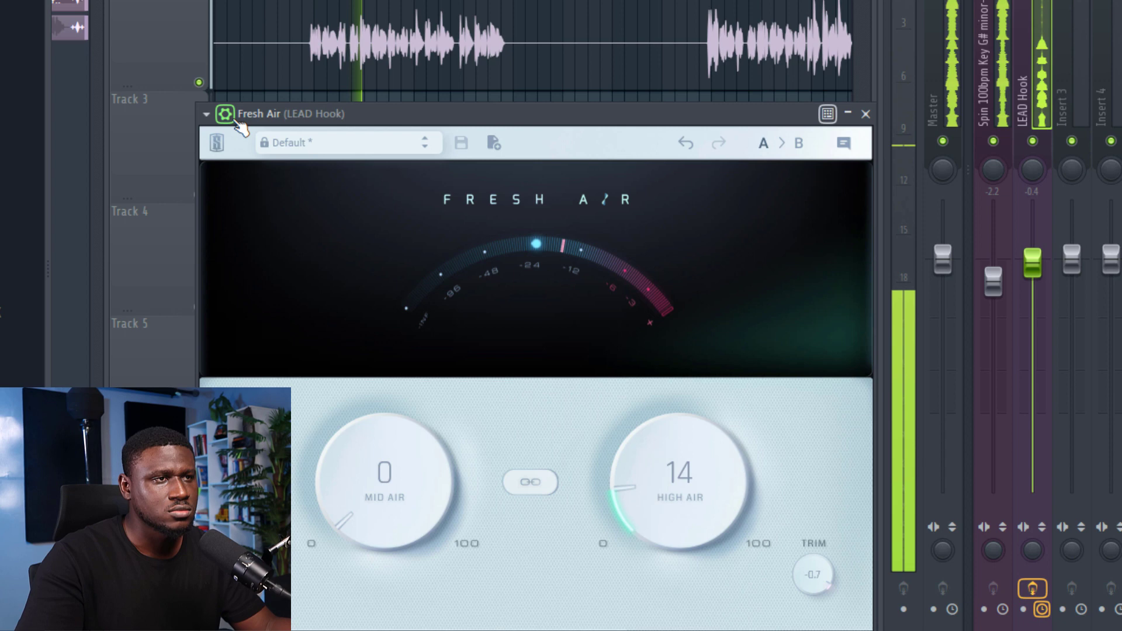
- Toggle Fresh Air's ON switch during playback to A/B the vocal, leaving it on
click(236, 120)
key(space)
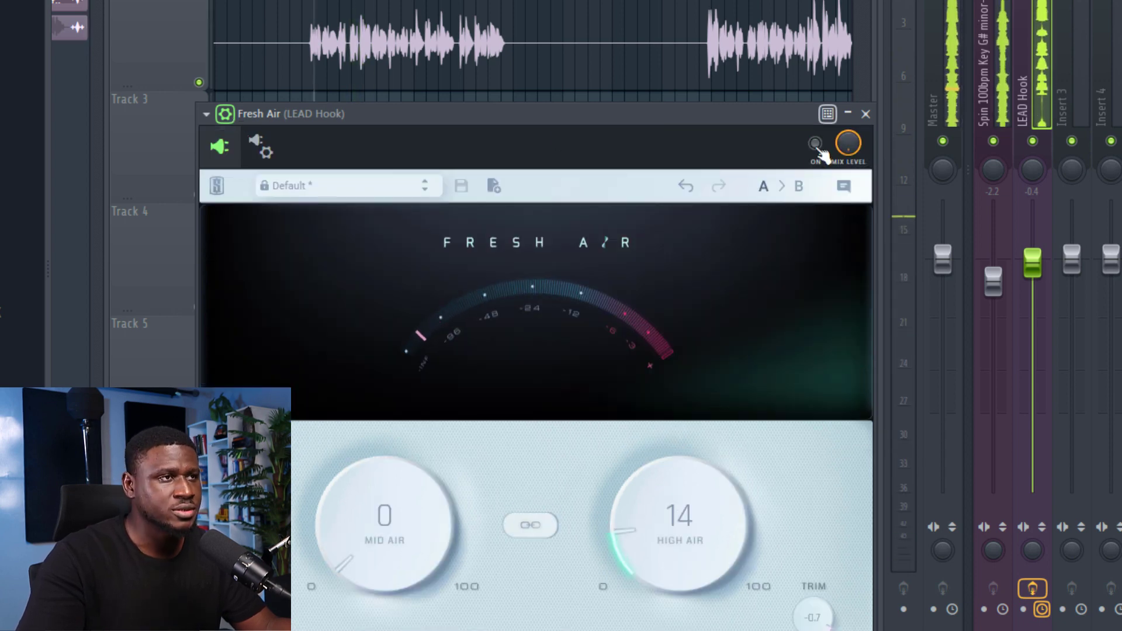
key(space)
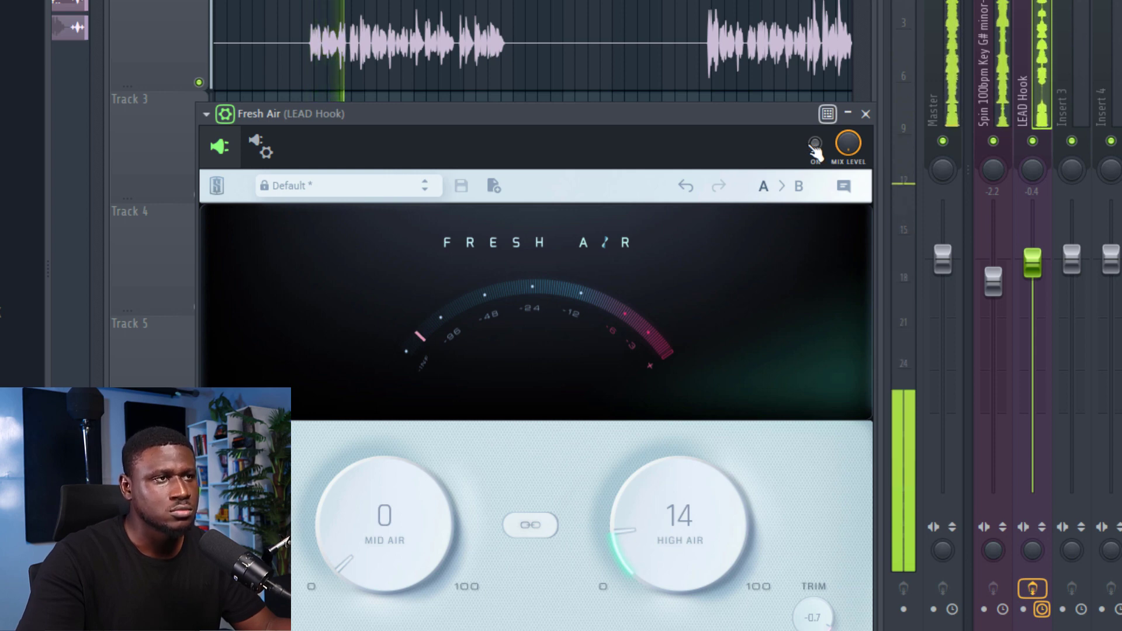
click(814, 144)
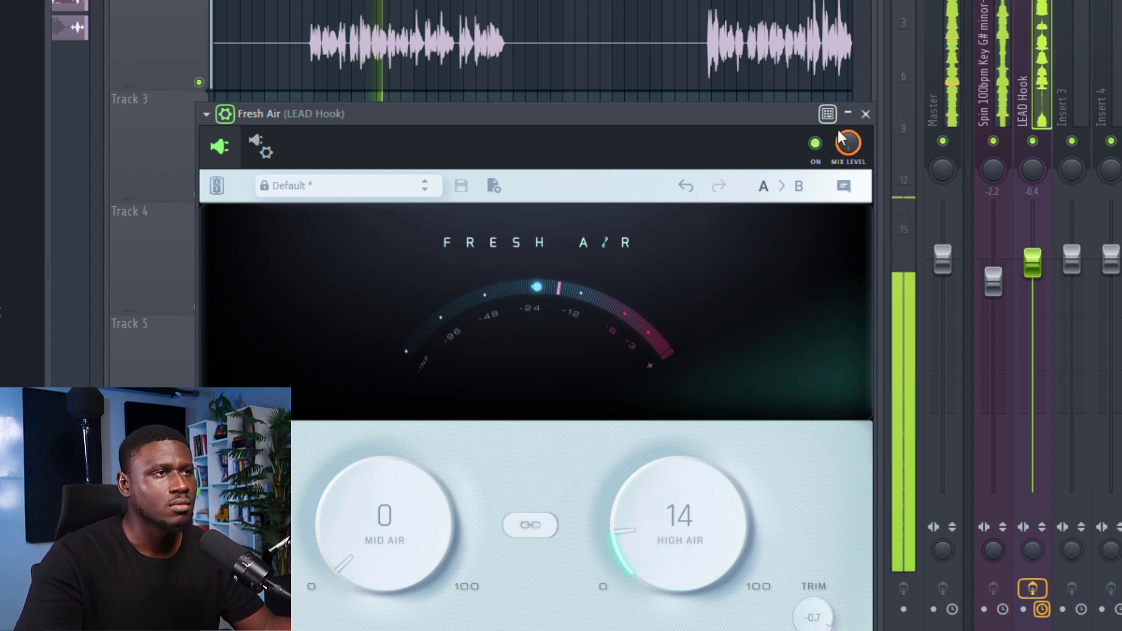
- Close Fresh Air, bypass every LEAD Hook insert effect, and play the dry vocal
click(866, 114)
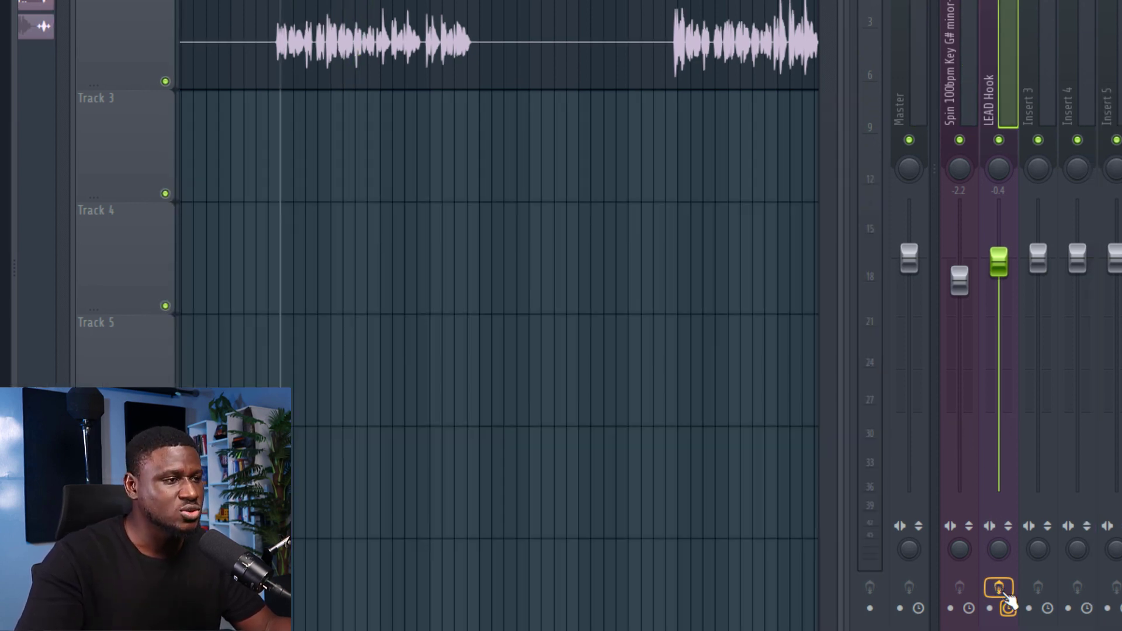
click(1000, 586)
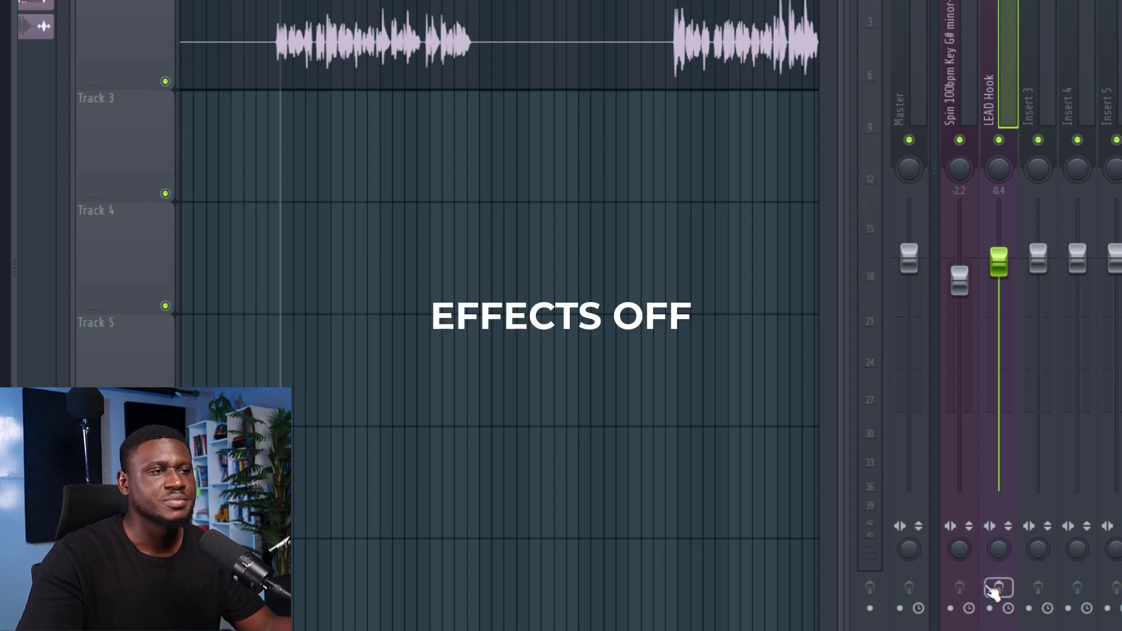
key(space)
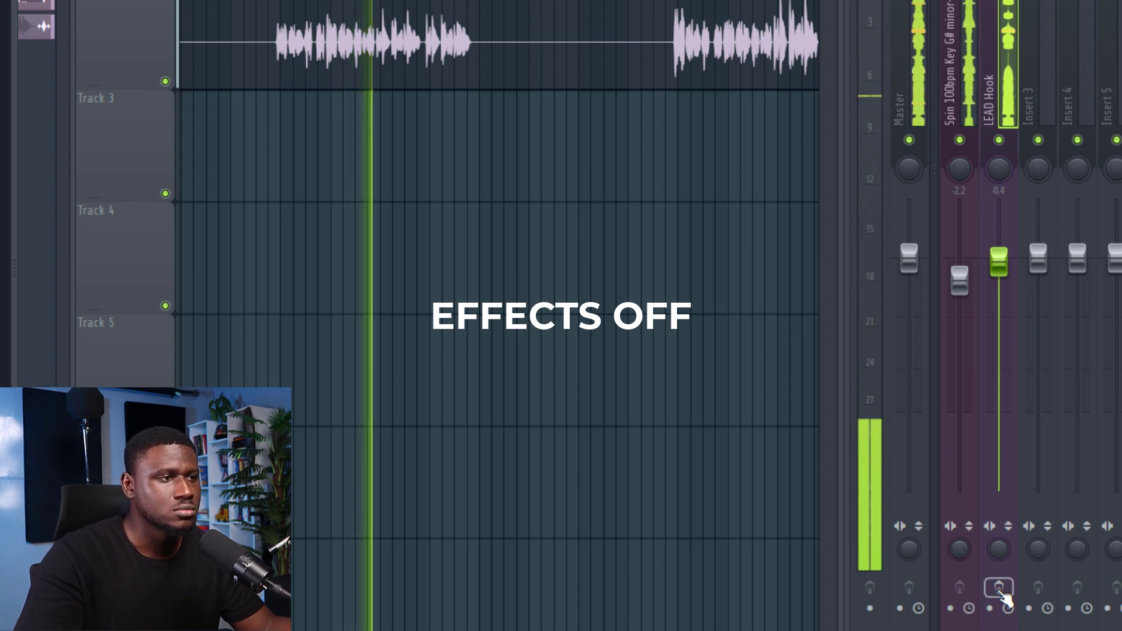
- Re-enable all LEAD Hook insert effects and play the processed vocal
key(space)
click(999, 588)
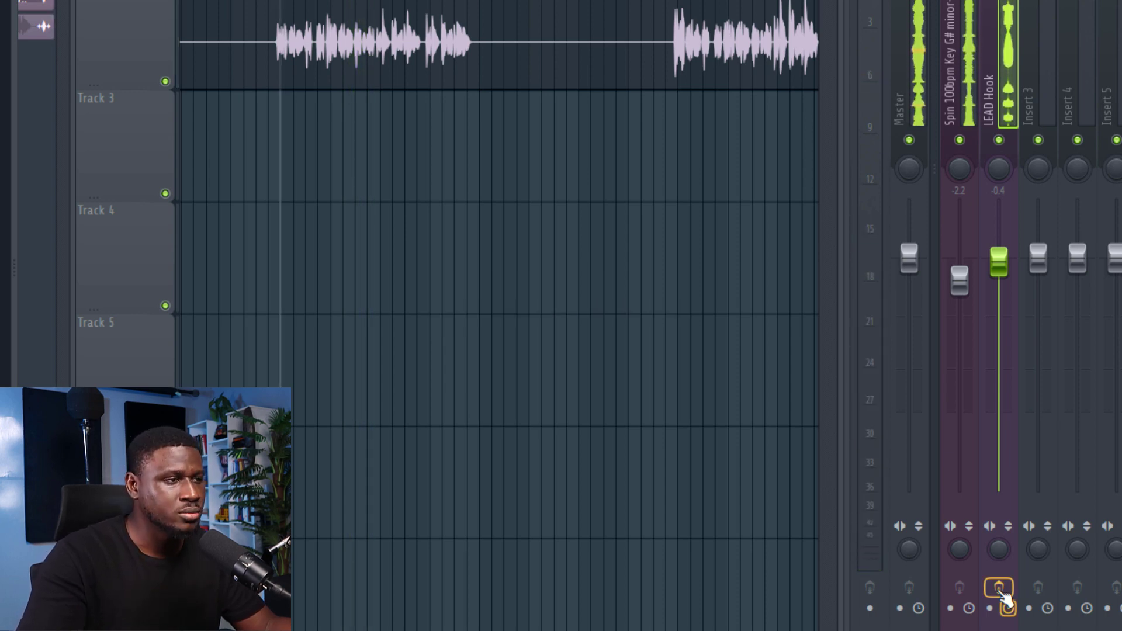
key(space)
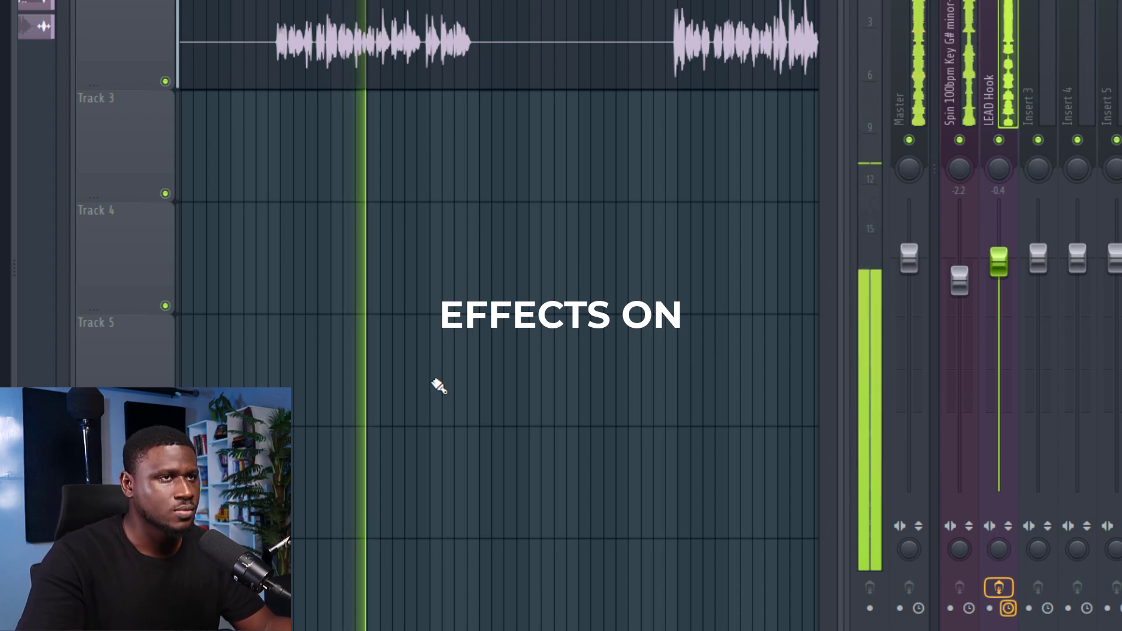
key(space)
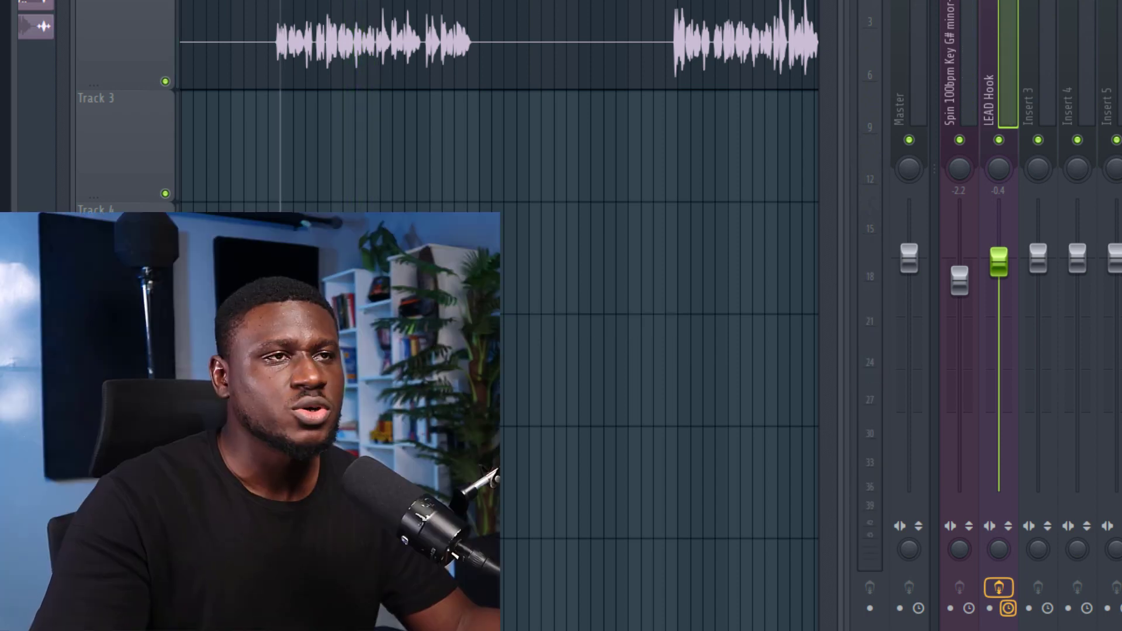